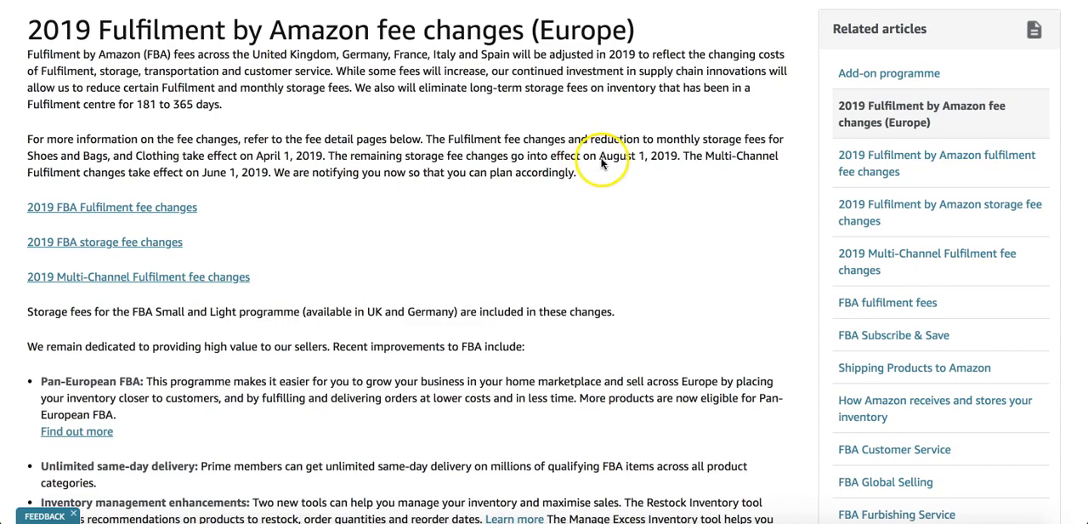
Highlight the April 1, 2019 effective date in the 2019 FBA fee changes article for Europe.
{"action": "left_click_drag", "start_coordinate": [257, 155], "coordinate": [322, 157]}
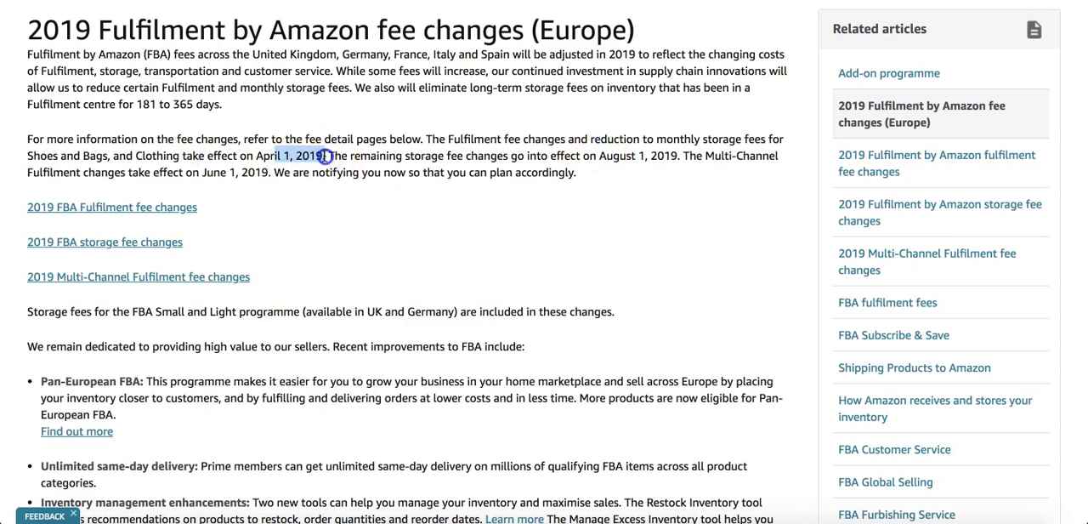
{"action": "left_click", "coordinate": [634, 164]}
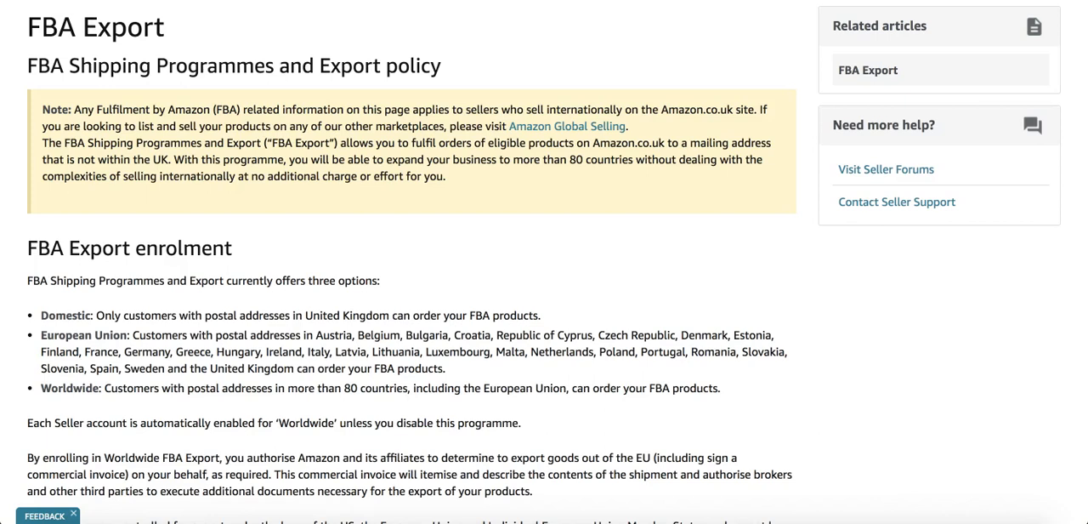
Read the FBA Export note, highlighting the programme name and its reach across countries.
{"action": "left_click_drag", "start_coordinate": [568, 161], "coordinate": [646, 162]}
{"action": "left_click", "coordinate": [577, 204]}
{"action": "left_click_drag", "start_coordinate": [271, 142], "coordinate": [320, 142]}
{"action": "left_click", "coordinate": [423, 210]}
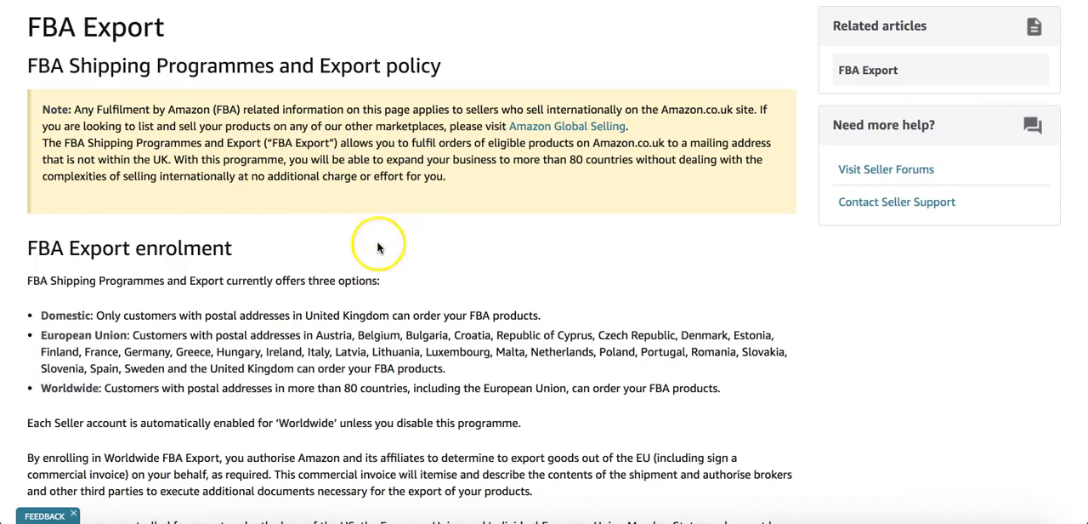
Highlight the European Union enrolment option on the FBA Export page to review its eligible countries.
{"action": "left_click_drag", "start_coordinate": [39, 335], "coordinate": [523, 374]}
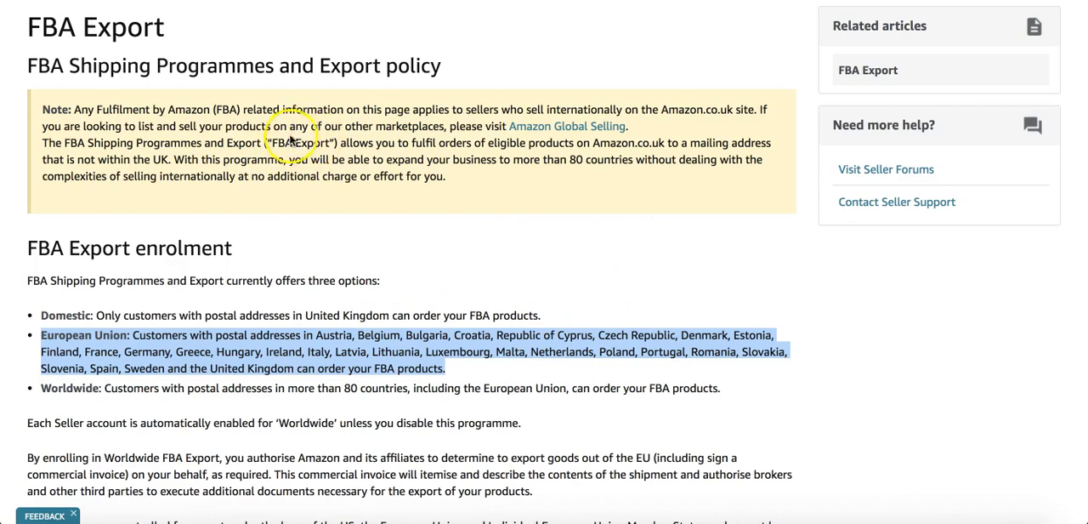
{"action": "left_click", "coordinate": [565, 288]}
{"action": "mouse_move", "coordinate": [565, 288]}
{"action": "left_mouse_down"}
{"action": "mouse_move", "coordinate": [496, 343]}
{"action": "mouse_move", "coordinate": [575, 300]}
{"action": "left_mouse_up"}
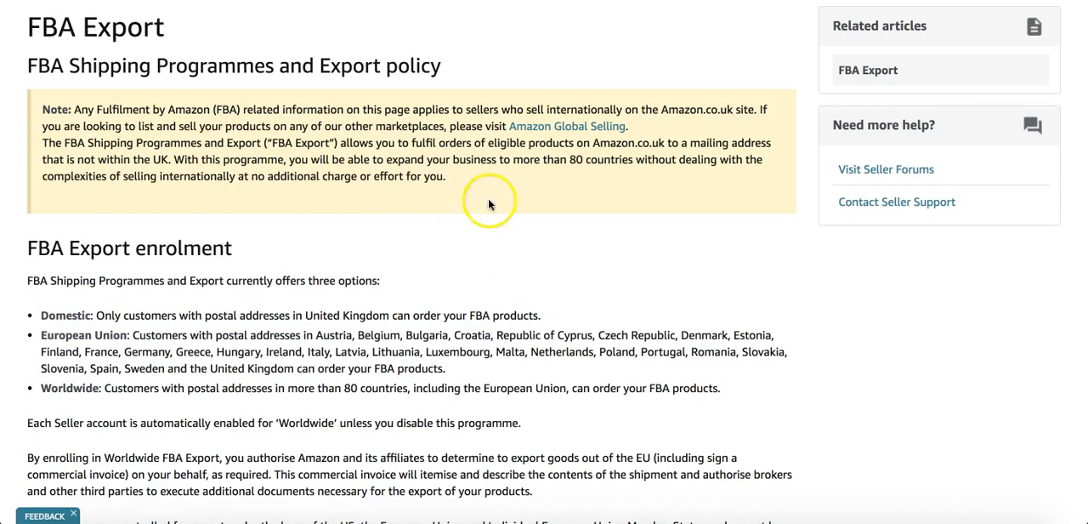
Highlight the Amazon.co.uk site reference in the FBA Export note.
{"action": "left_click_drag", "start_coordinate": [442, 118], "coordinate": [732, 108]}
{"action": "left_click", "coordinate": [687, 106]}
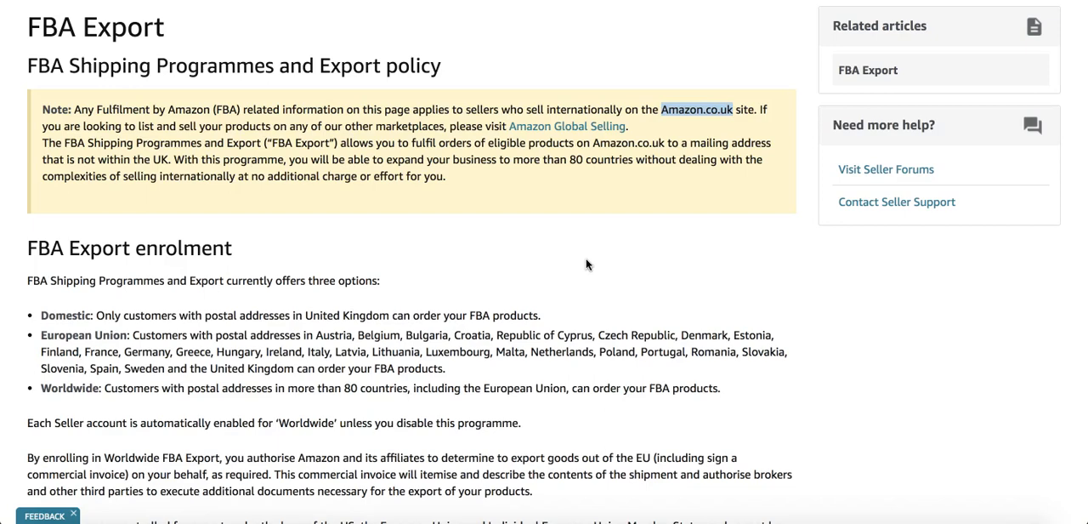
{"action": "left_click", "coordinate": [726, 109]}
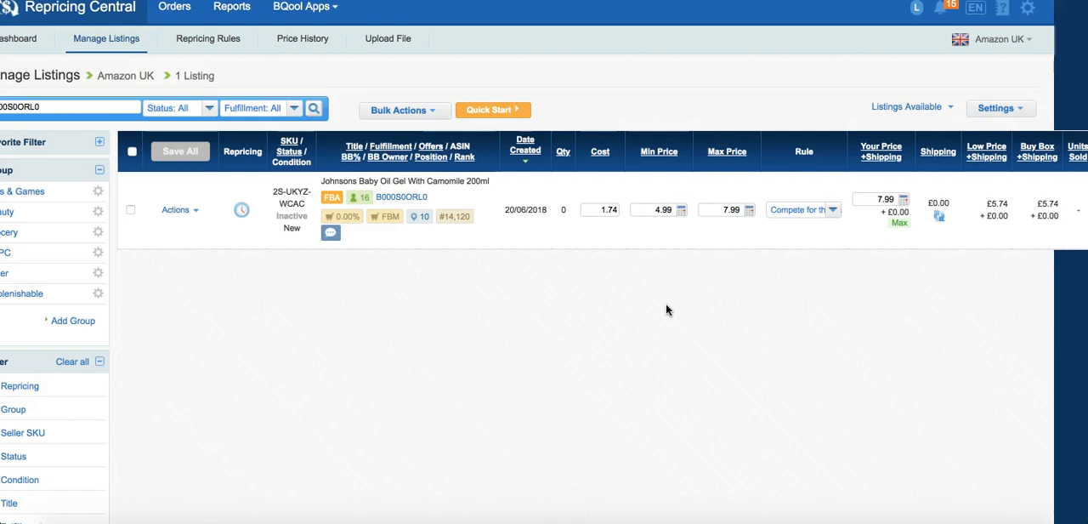
Open the Min Price Profit Calculator for the Johnsons Baby Oil Gel listing in Repricing Central and recalculate profit with a 7.5% VAT rate.
{"action": "left_click_drag", "start_coordinate": [603, 211], "coordinate": [616, 211]}
{"action": "left_click", "coordinate": [664, 210]}
{"action": "left_click", "coordinate": [683, 211]}
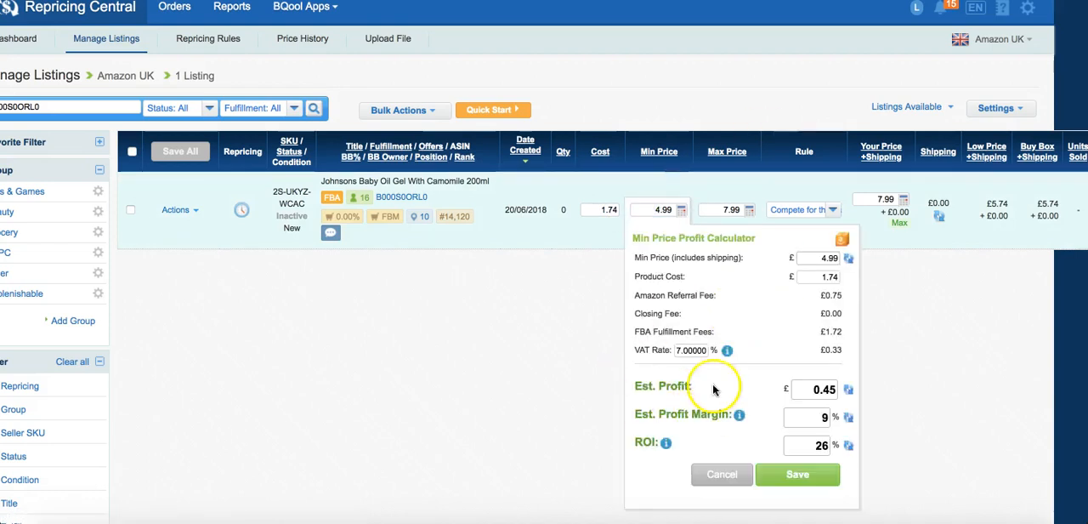
{"action": "double_click", "coordinate": [676, 351]}
{"action": "type", "text": "7.5"}
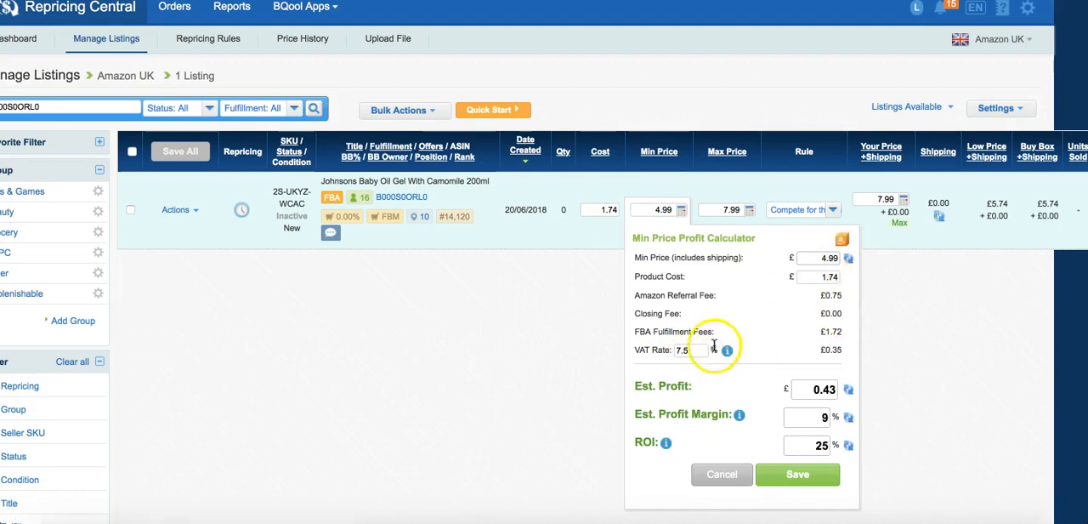
{"action": "left_click", "coordinate": [846, 259]}
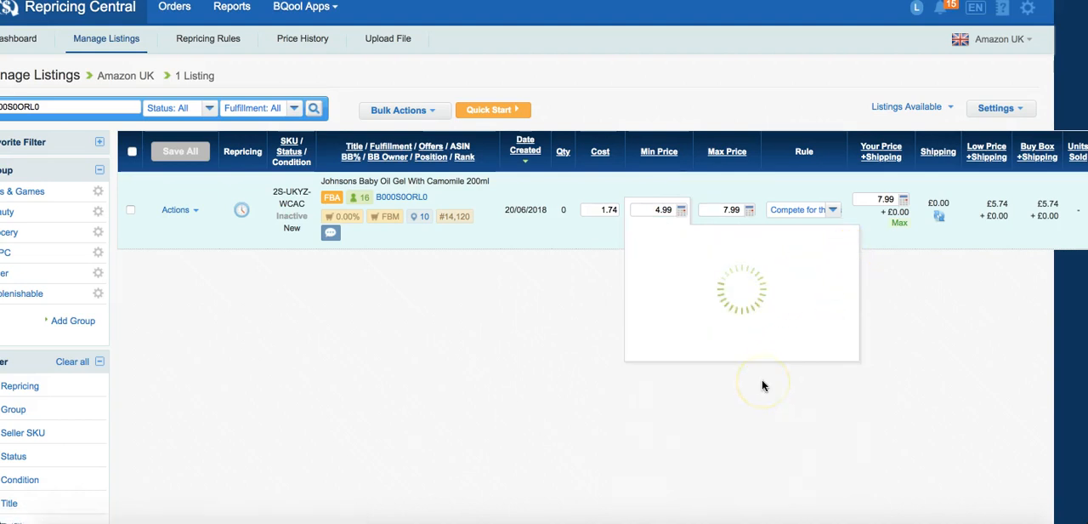
{"action": "left_click", "coordinate": [820, 259]}
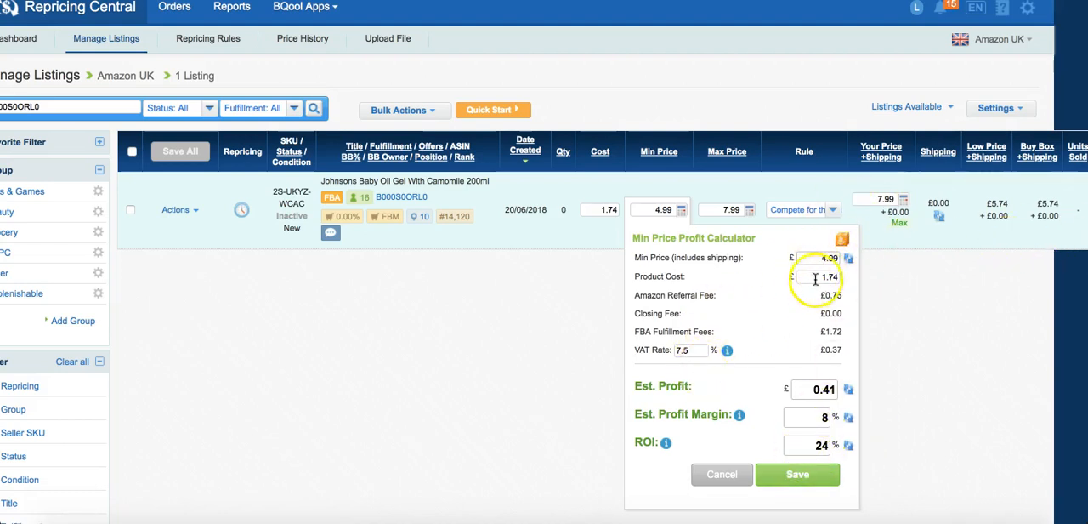
{"action": "left_click", "coordinate": [820, 259]}
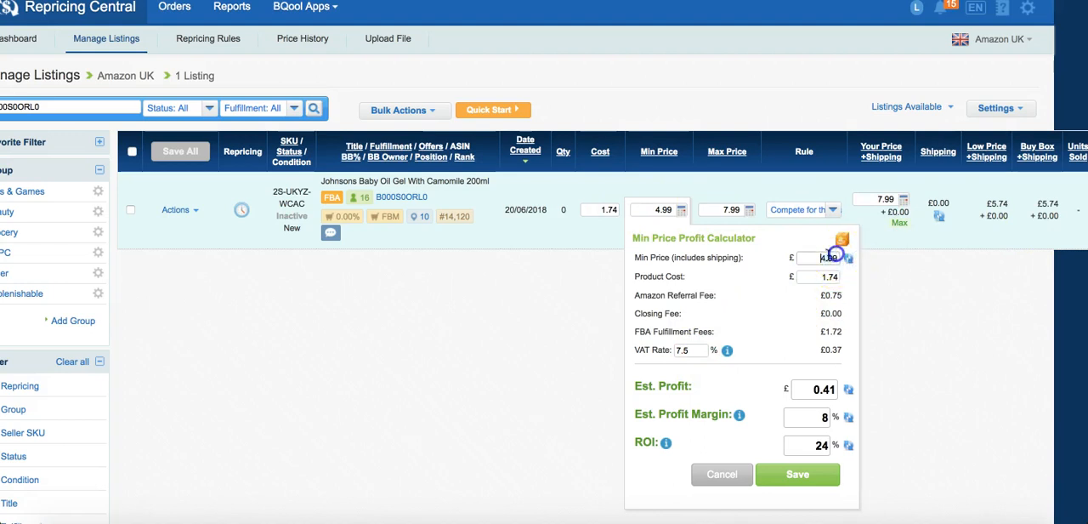
Set the VAT rate to 0% in the Min Price Profit Calculator, recalculate, and review the VAT amount and estimated profit.
{"action": "left_click_drag", "start_coordinate": [700, 354], "coordinate": [629, 353]}
{"action": "left_click", "coordinate": [658, 351]}
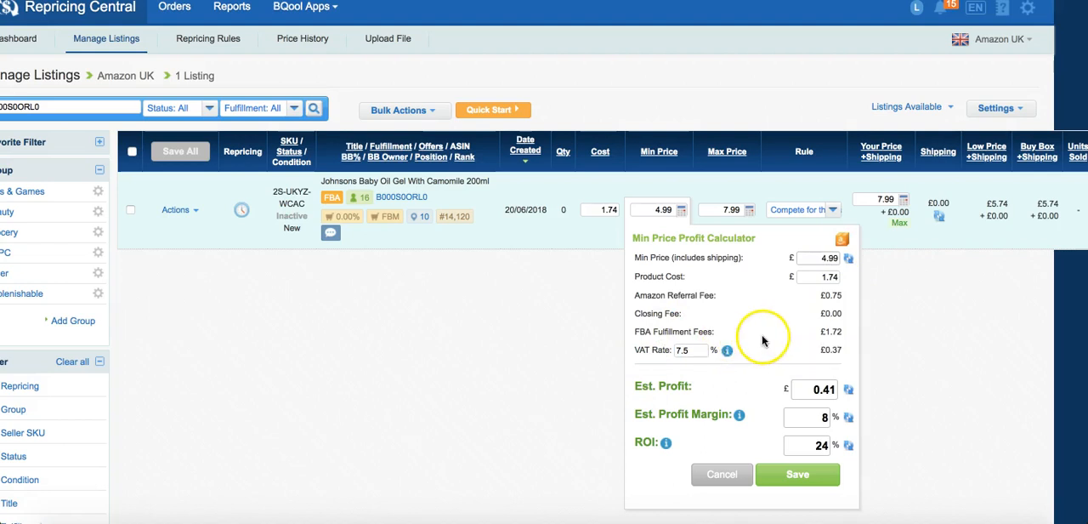
{"action": "left_click_drag", "start_coordinate": [700, 354], "coordinate": [670, 352]}
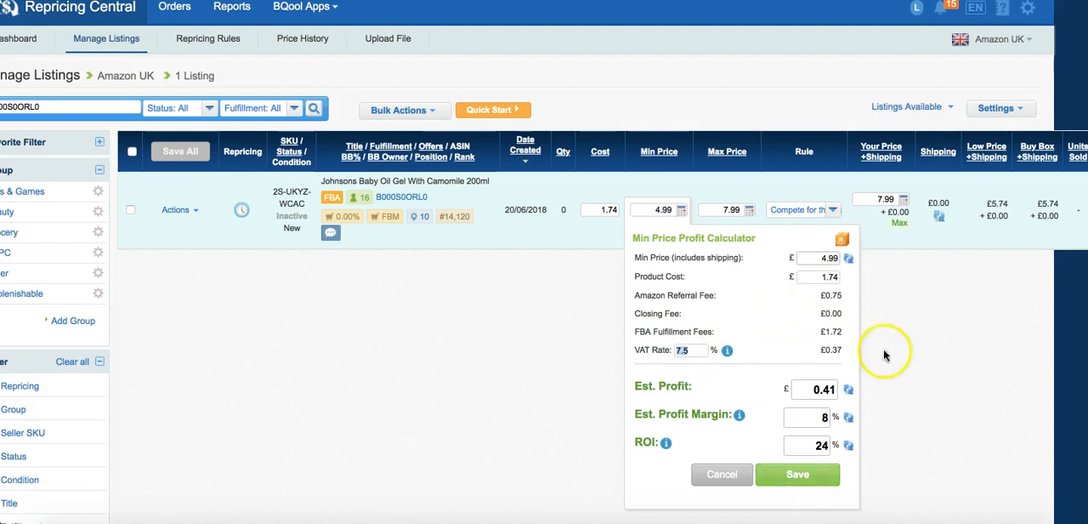
{"action": "left_click", "coordinate": [706, 359]}
{"action": "type", "text": "0"}
{"action": "left_click", "coordinate": [848, 257]}
{"action": "left_click", "coordinate": [814, 357]}
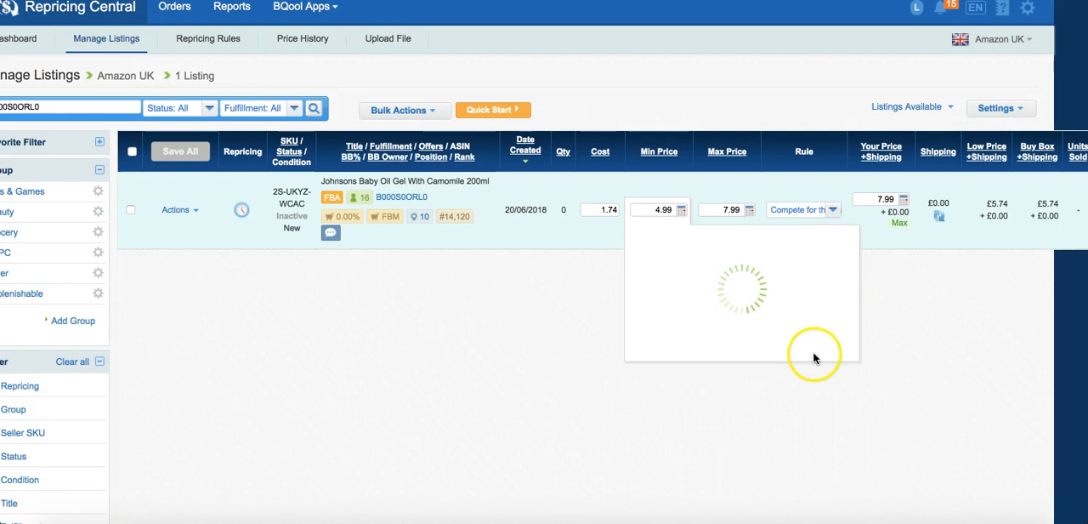
{"action": "left_click_drag", "start_coordinate": [827, 351], "coordinate": [849, 352]}
{"action": "left_click_drag", "start_coordinate": [825, 383], "coordinate": [837, 388]}
Set the calculator's VAT rate back to 7.5%, recalculate, review the estimated profit, and close the calculator without saving.
{"action": "left_click_drag", "start_coordinate": [699, 350], "coordinate": [642, 349]}
{"action": "type", "text": "7.5"}
{"action": "left_click", "coordinate": [849, 259]}
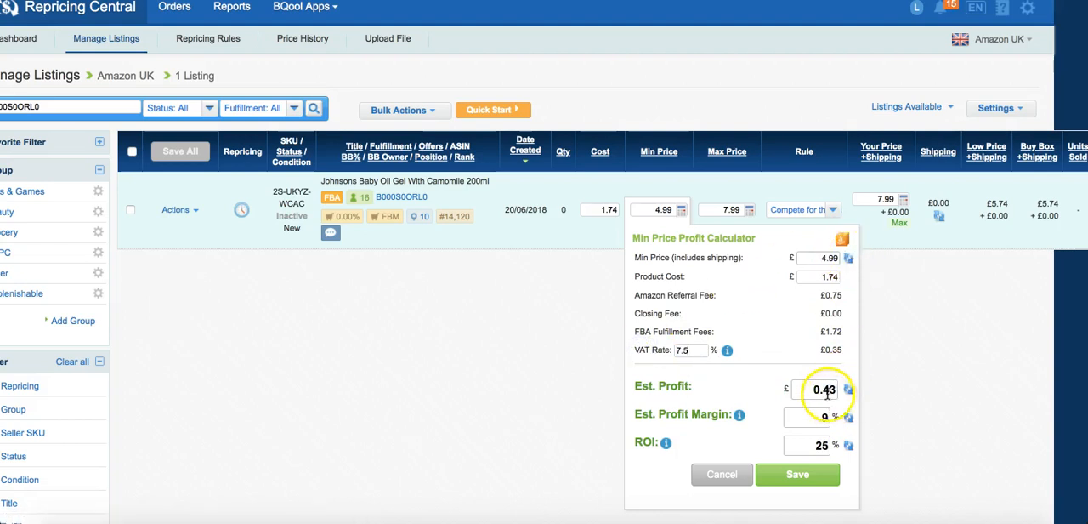
{"action": "left_click", "coordinate": [848, 258]}
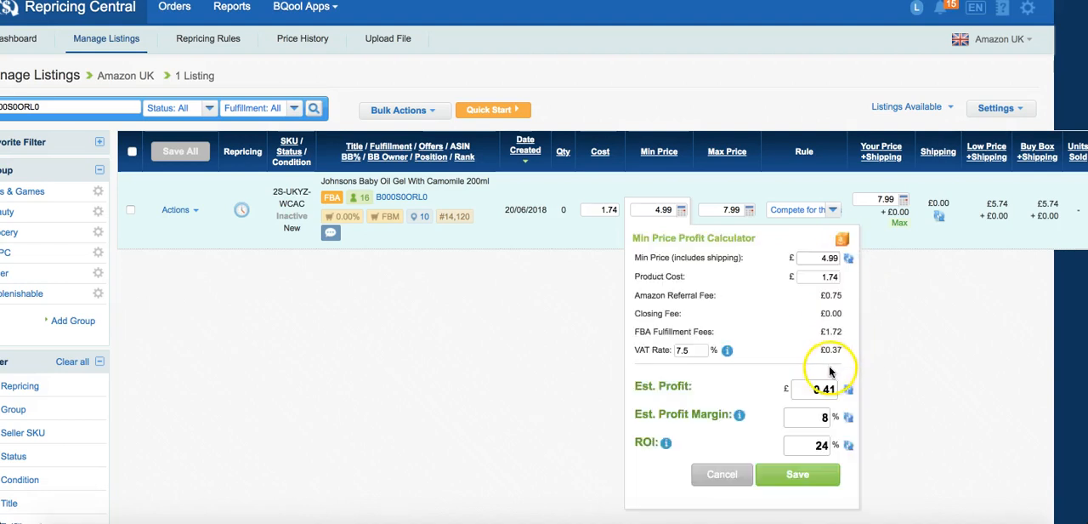
{"action": "mouse_move", "coordinate": [837, 349]}
{"action": "left_mouse_down"}
{"action": "mouse_move", "coordinate": [846, 345]}
{"action": "mouse_move", "coordinate": [837, 349]}
{"action": "left_mouse_up"}
{"action": "left_click", "coordinate": [819, 407]}
{"action": "left_click", "coordinate": [827, 393]}
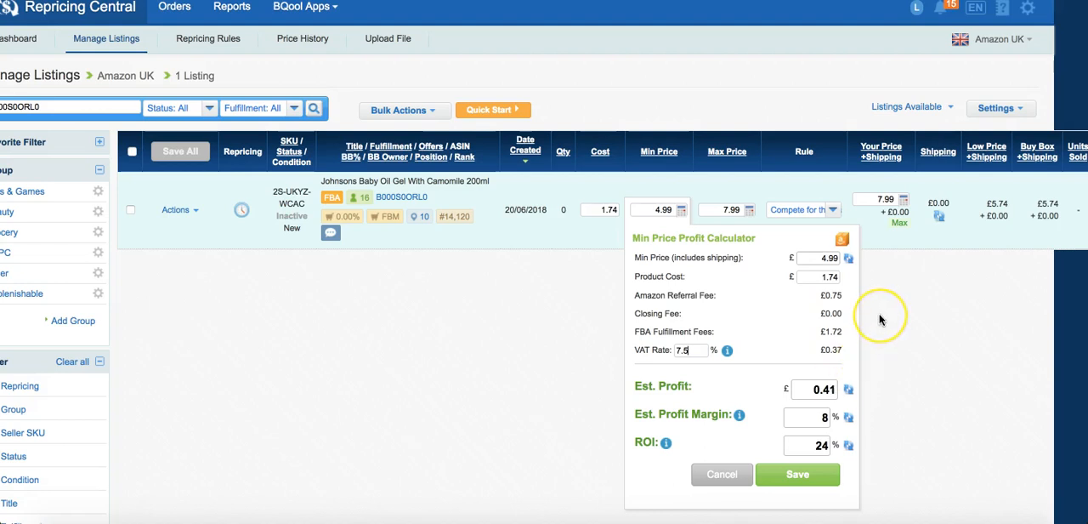
{"action": "left_click", "coordinate": [974, 302]}
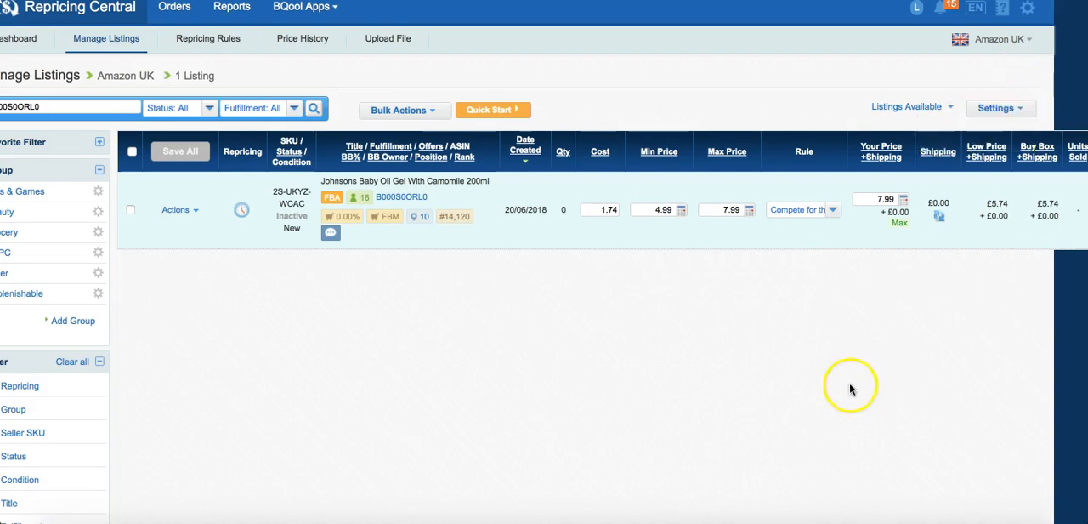
{"action": "left_click", "coordinate": [844, 397]}
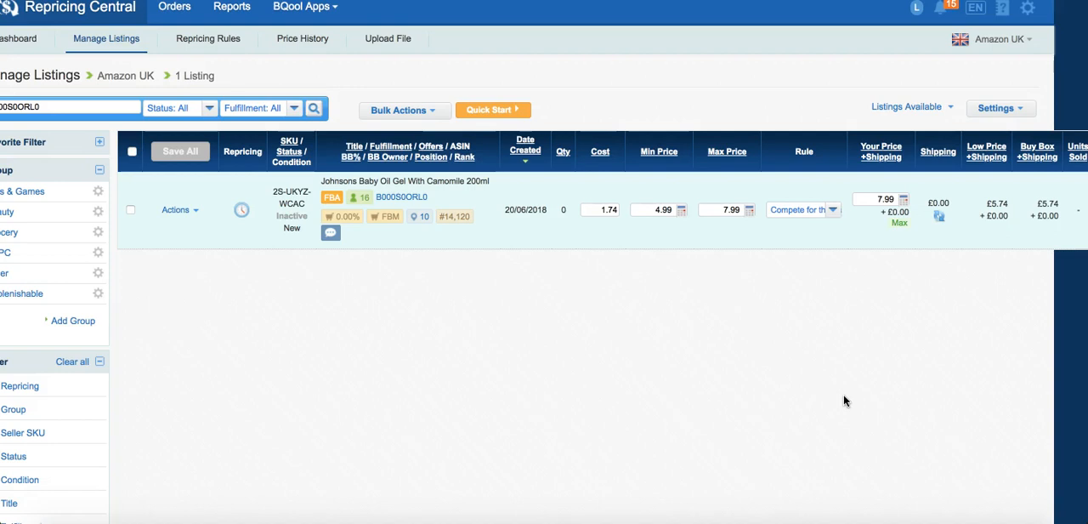
Reopen the Min Price Profit Calculator for the baby oil listing and recalculate with a 20% VAT rate.
{"action": "left_click", "coordinate": [683, 212]}
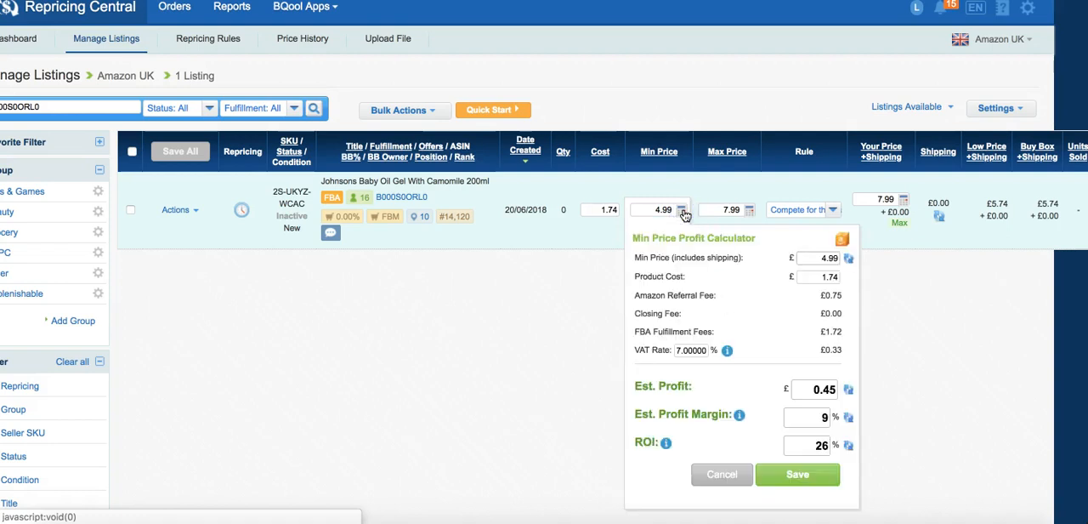
{"action": "left_click_drag", "start_coordinate": [680, 350], "coordinate": [720, 351]}
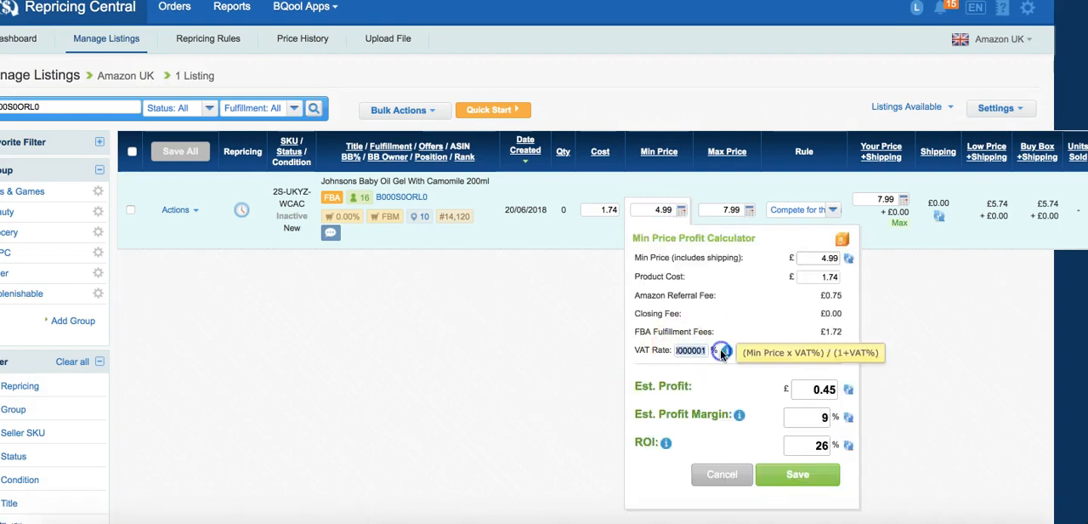
{"action": "type", "text": "20"}
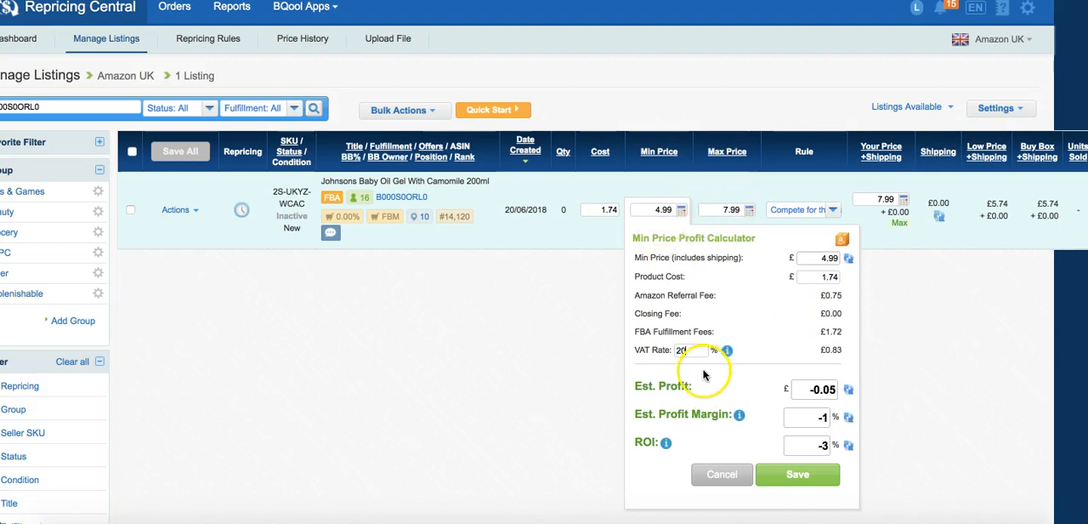
{"action": "left_click", "coordinate": [850, 262]}
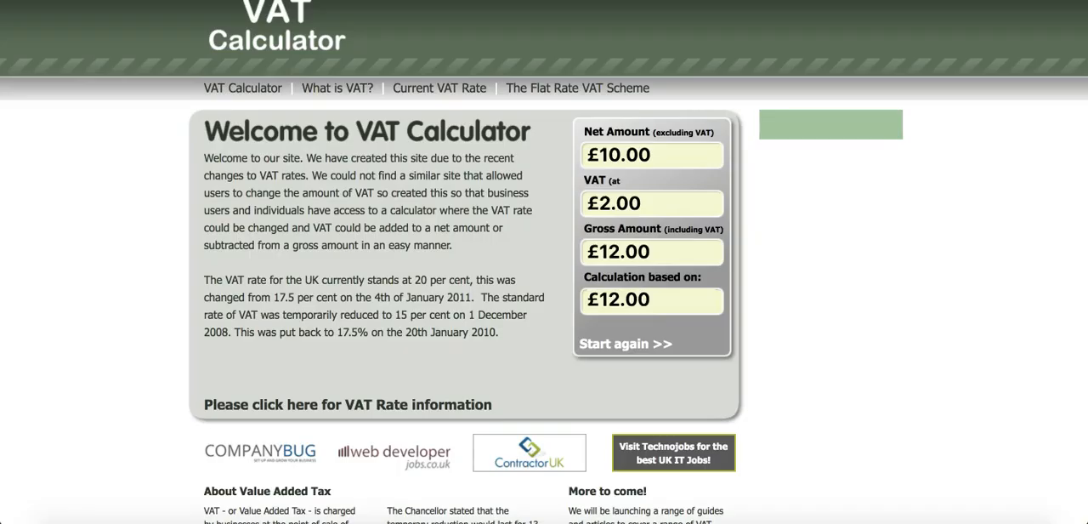
On the VAT Calculator website, start a new calculation and remove 20% VAT from £1.74.
{"action": "left_click", "coordinate": [616, 344]}
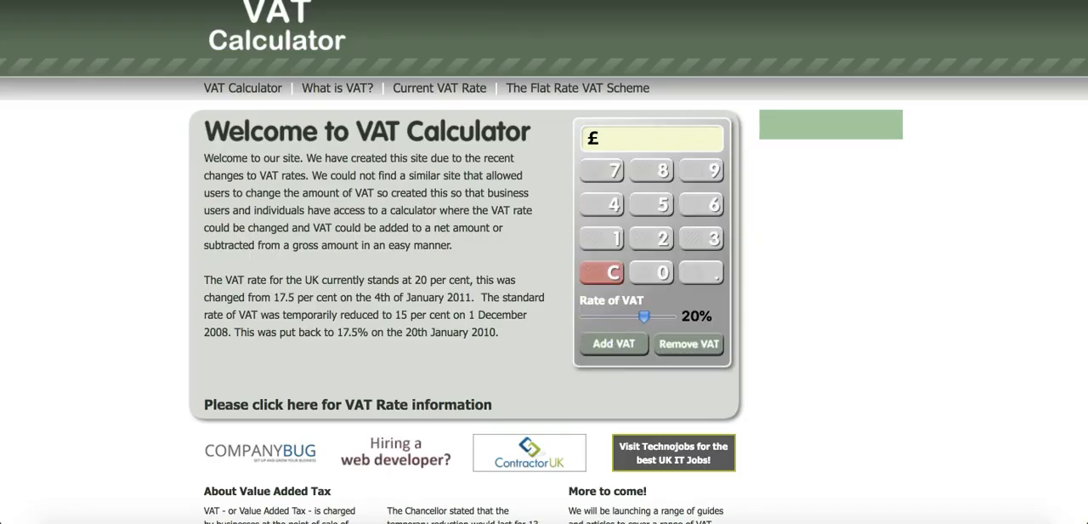
{"action": "left_click", "coordinate": [613, 238]}
{"action": "left_click", "coordinate": [701, 272]}
{"action": "left_click", "coordinate": [614, 170]}
{"action": "left_click", "coordinate": [612, 205]}
{"action": "left_click", "coordinate": [689, 343]}
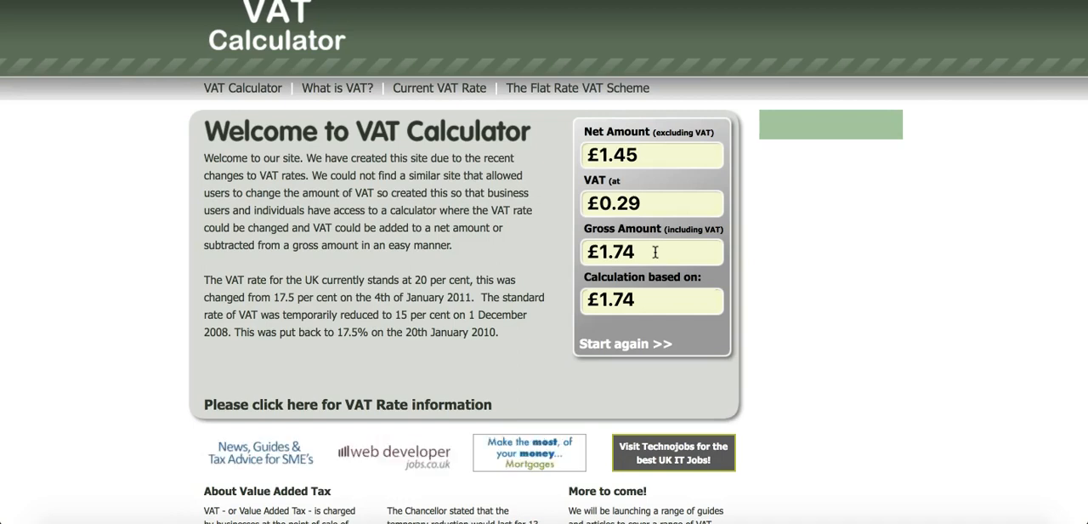
Review the net amount and the VAT portion of the VAT Calculator result.
{"action": "left_click", "coordinate": [633, 151]}
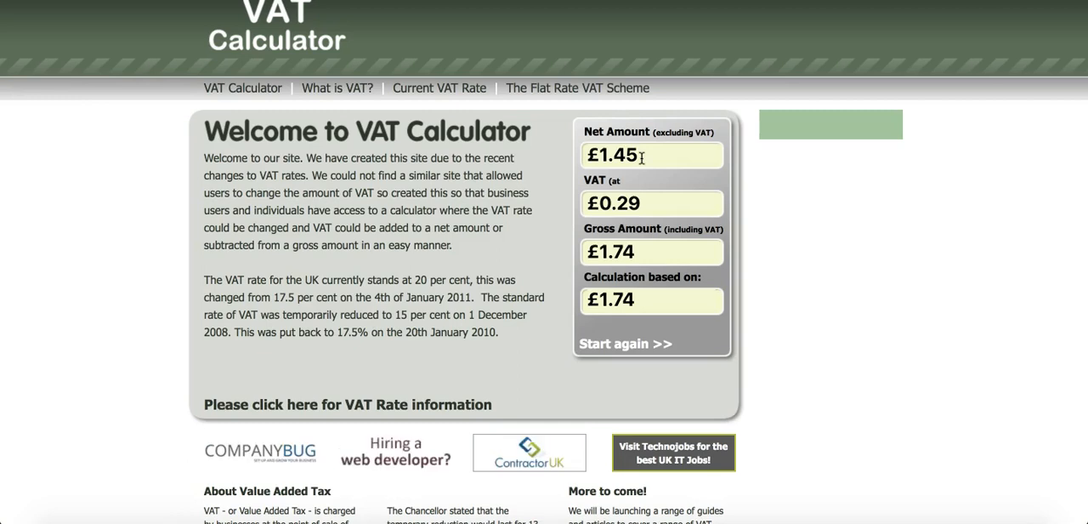
{"action": "left_click", "coordinate": [646, 202]}
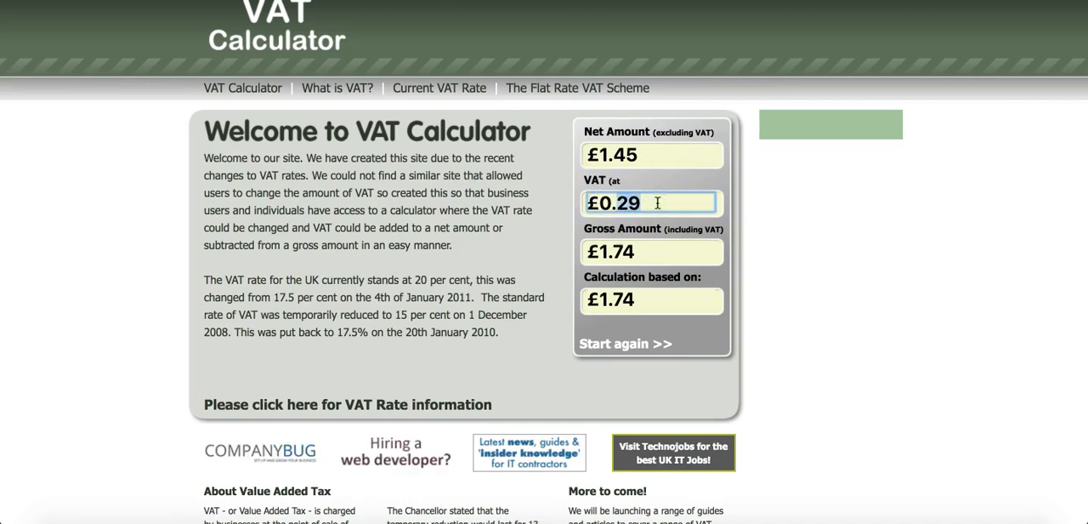
{"action": "left_click", "coordinate": [663, 154]}
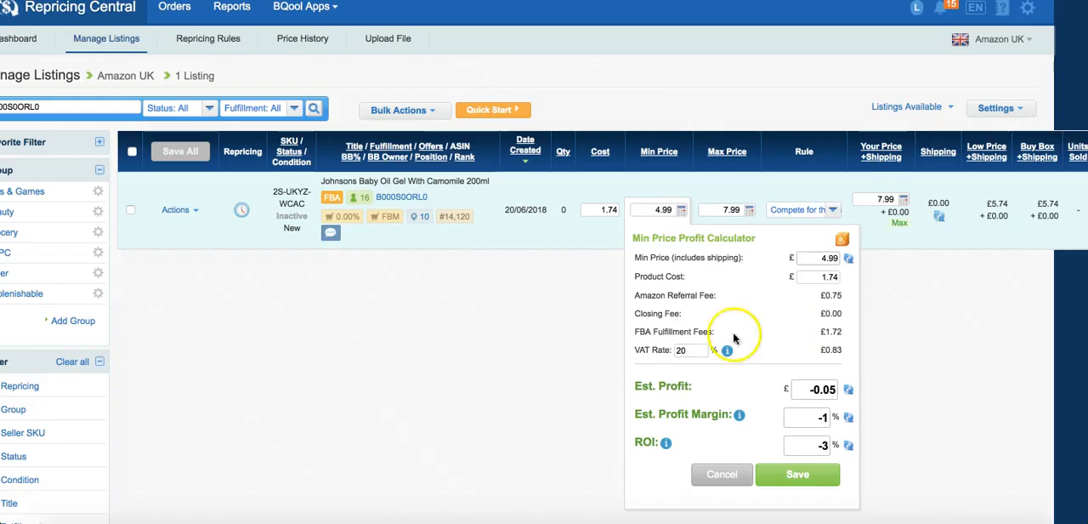
Switch to the Repricing Central profit calculator and review the estimated profit and minimum price for the baby oil listing.
{"action": "scroll", "coordinate": [720, 421], "scroll_direction": "up", "scroll_amount": 1}
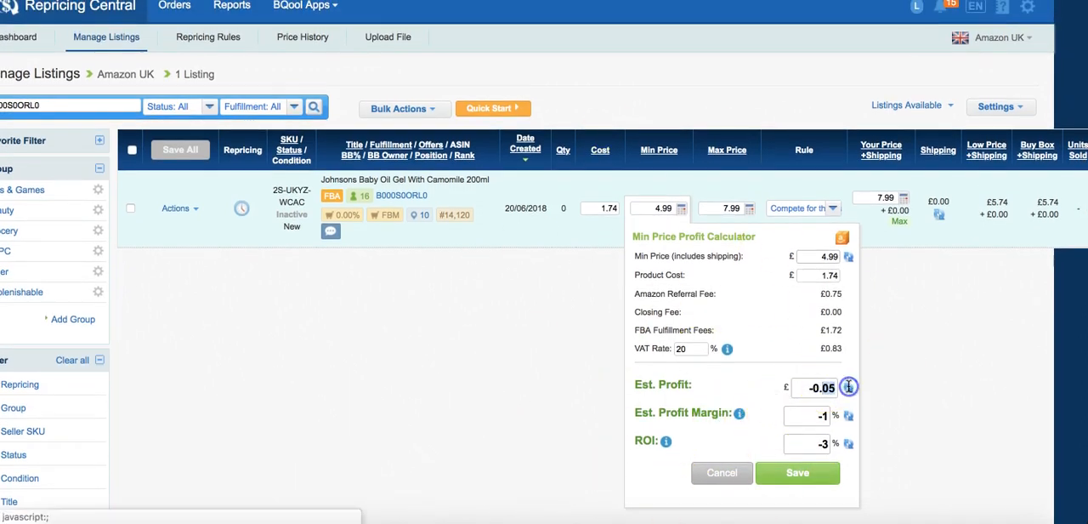
{"action": "left_click", "coordinate": [818, 388]}
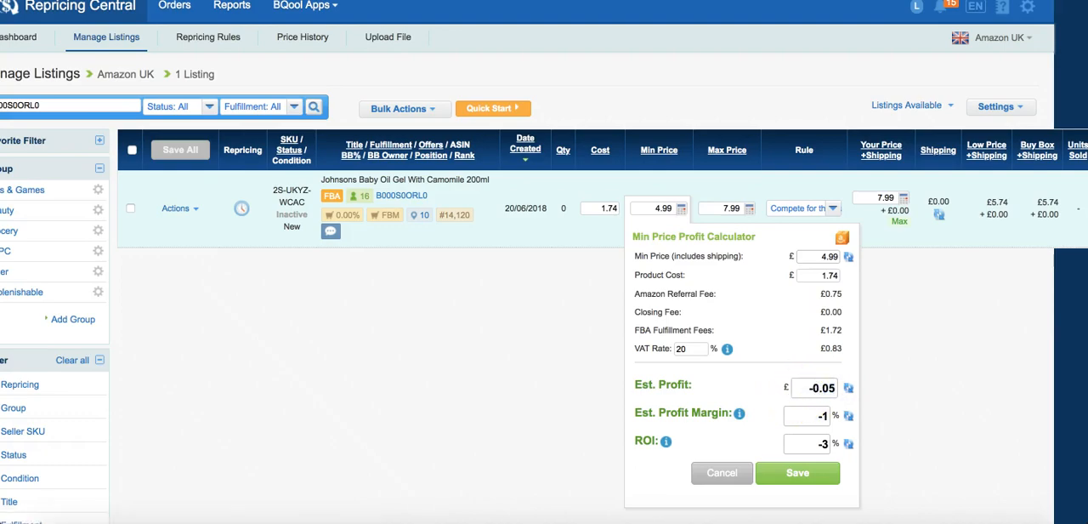
{"action": "left_click", "coordinate": [546, 2]}
{"action": "double_click", "coordinate": [646, 206]}
Change the VAT rate in the Min Price Profit Calculator to 7.5%.
{"action": "left_click", "coordinate": [678, 348]}
{"action": "left_click", "coordinate": [700, 348]}
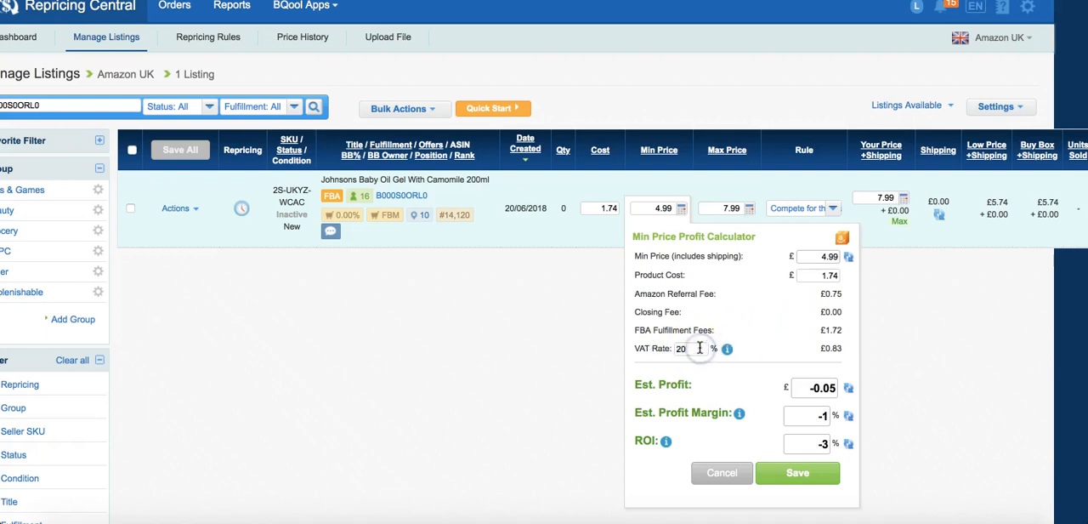
{"action": "key", "text": "BackSpace"}
{"action": "key", "text": "BackSpace"}
{"action": "type", "text": "7.5"}
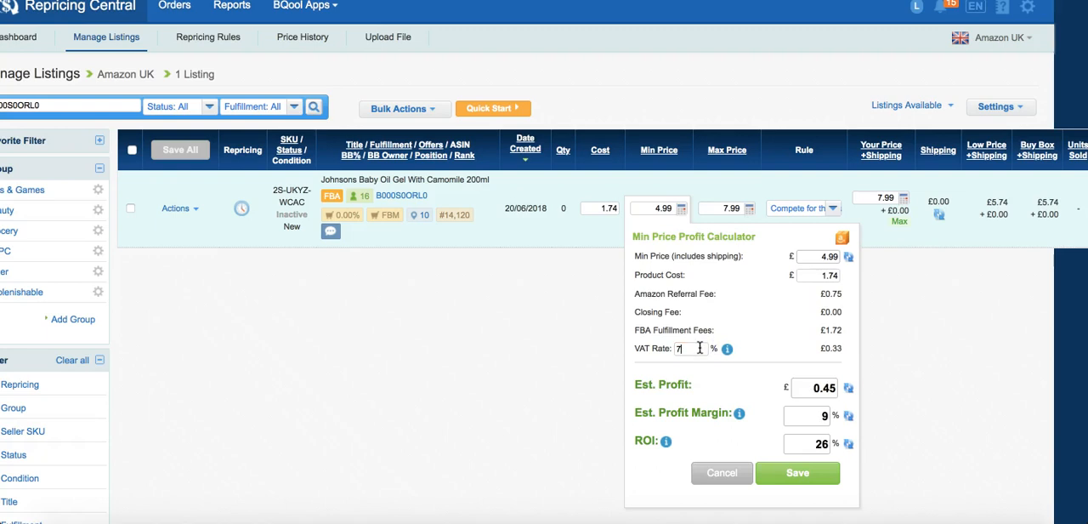
Set the VAT rate in the Min Price Profit Calculator back to 20%.
{"action": "key", "text": "BackSpace"}
{"action": "key", "text": "BackSpace"}
{"action": "key", "text": "BackSpace"}
{"action": "type", "text": "20"}
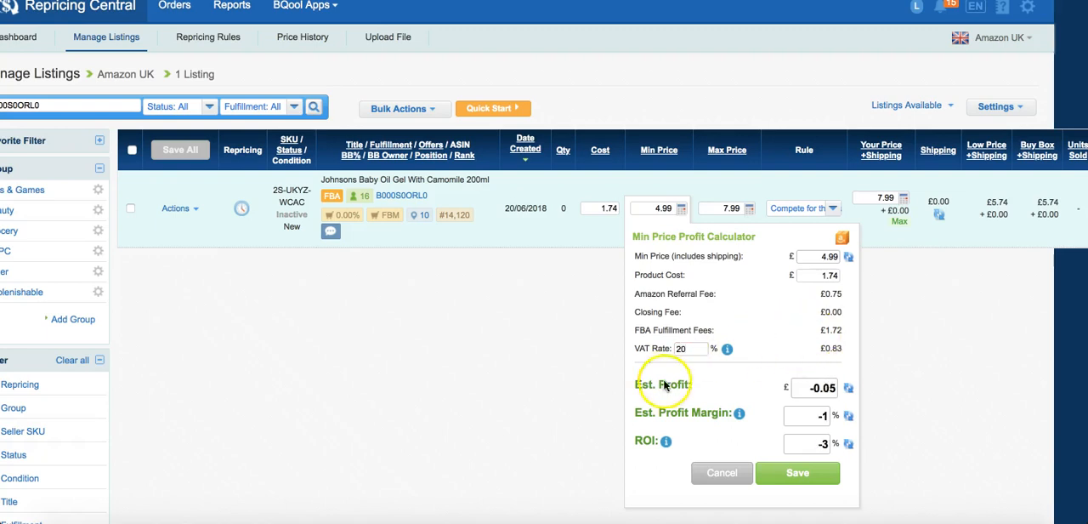
{"action": "left_click", "coordinate": [691, 346]}
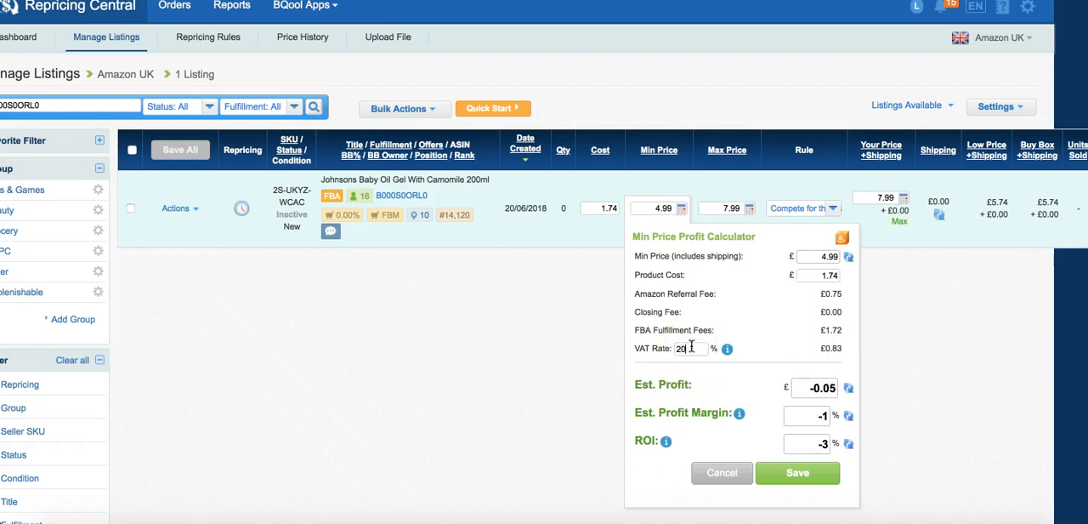
Close and reopen the baby oil listing's Min Price Profit Calculator and set its VAT rate to 20%.
{"action": "left_click", "coordinate": [596, 209]}
{"action": "left_click", "coordinate": [625, 179]}
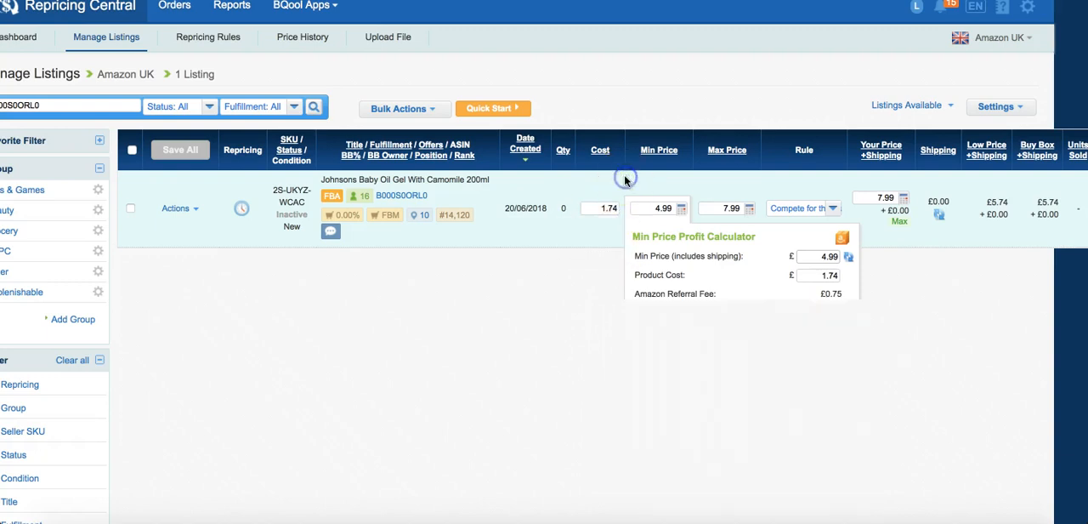
{"action": "left_click", "coordinate": [681, 208]}
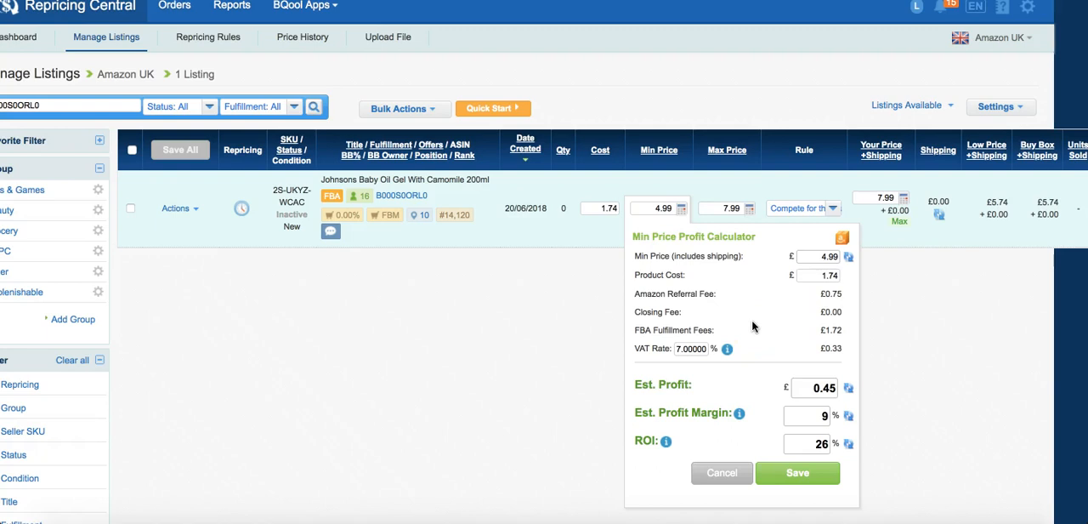
{"action": "double_click", "coordinate": [674, 349]}
{"action": "type", "text": "20"}
Compare the estimated profit and minimum price in the profit calculator with the VAT portion of the product cost in the VAT Calculator.
{"action": "left_click", "coordinate": [830, 270]}
{"action": "left_click", "coordinate": [829, 388]}
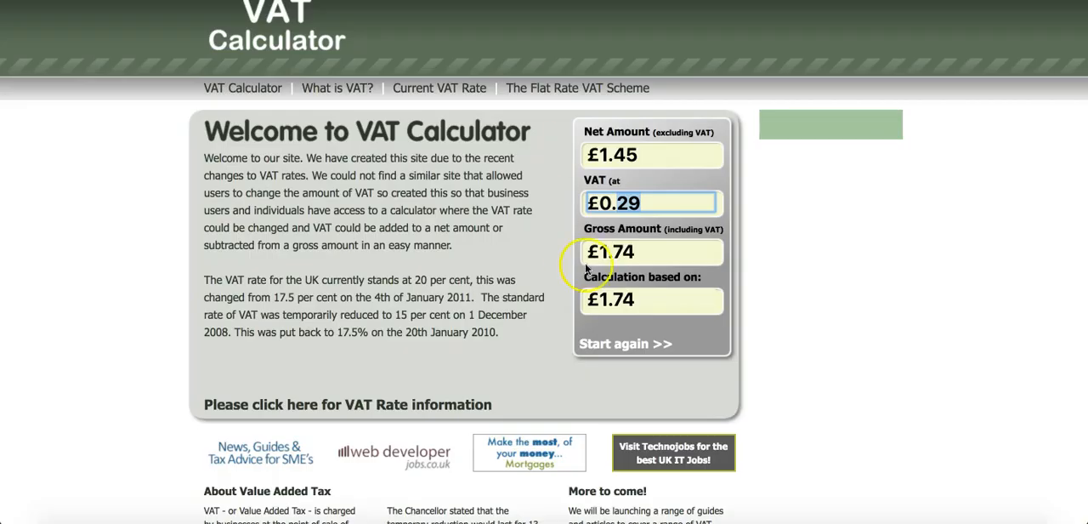
{"action": "left_click", "coordinate": [646, 201]}
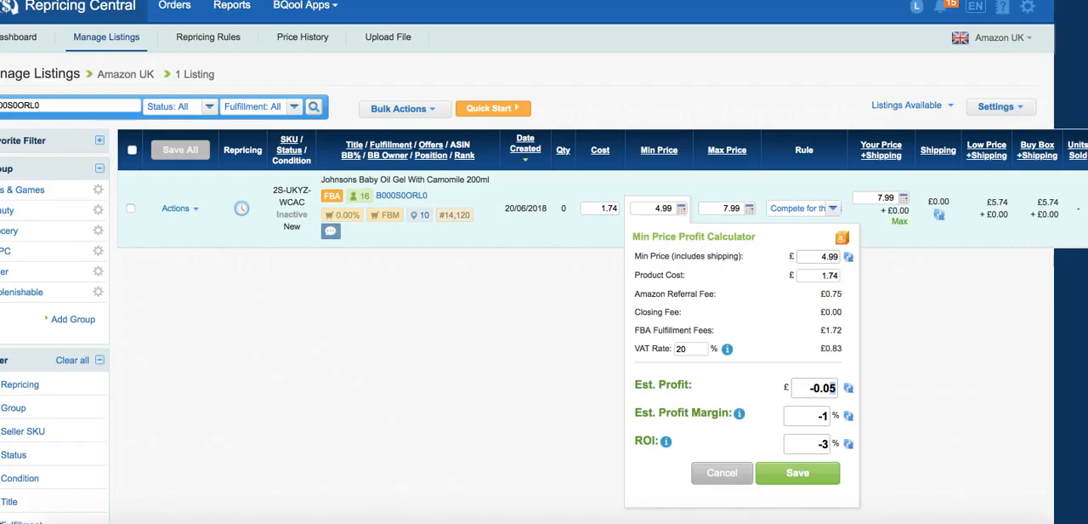
{"action": "double_click", "coordinate": [823, 387]}
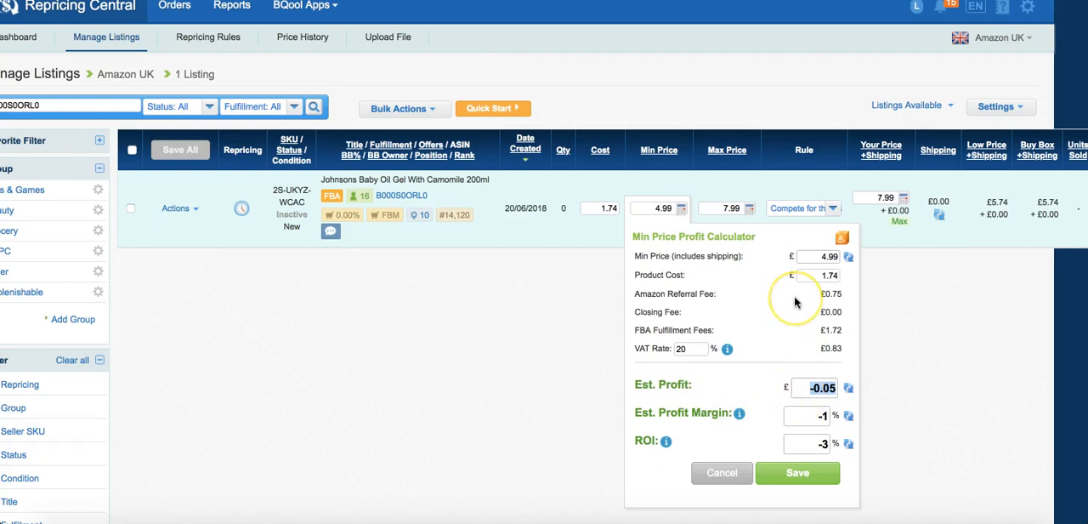
{"action": "left_click", "coordinate": [812, 387]}
{"action": "double_click", "coordinate": [821, 256]}
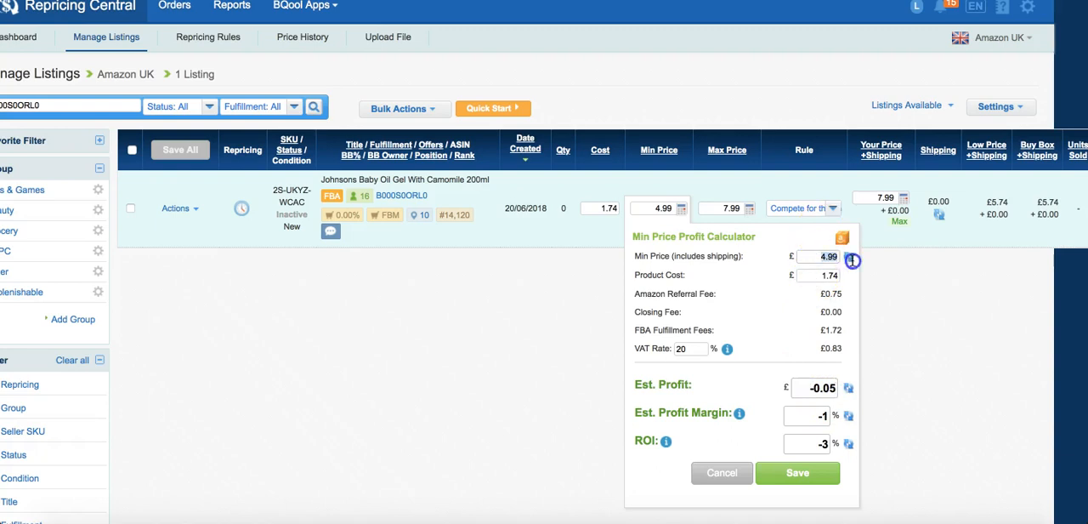
Set the baby oil listing's cost to 24.99 and its minimum price to 43.99.
{"action": "double_click", "coordinate": [592, 208]}
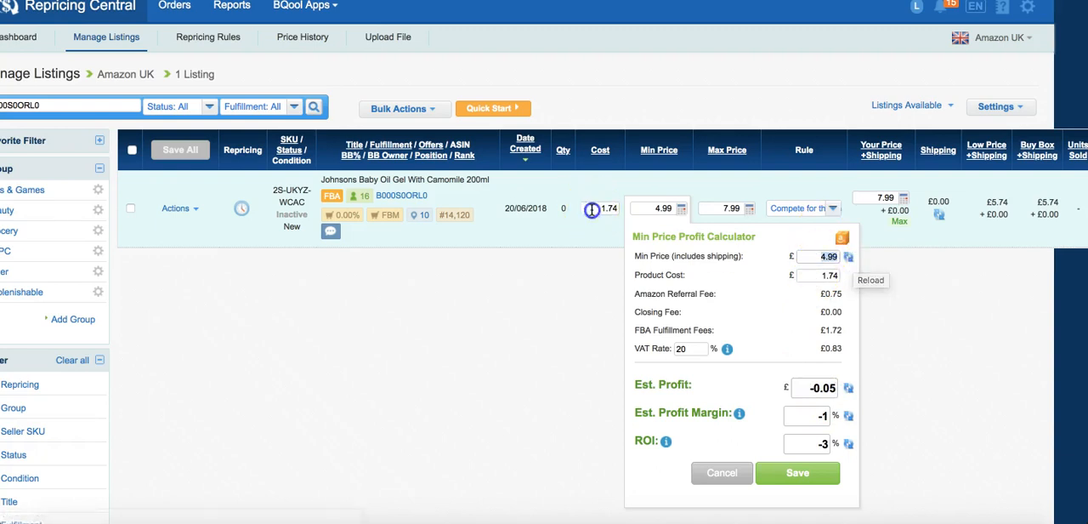
{"action": "type", "text": "2"}
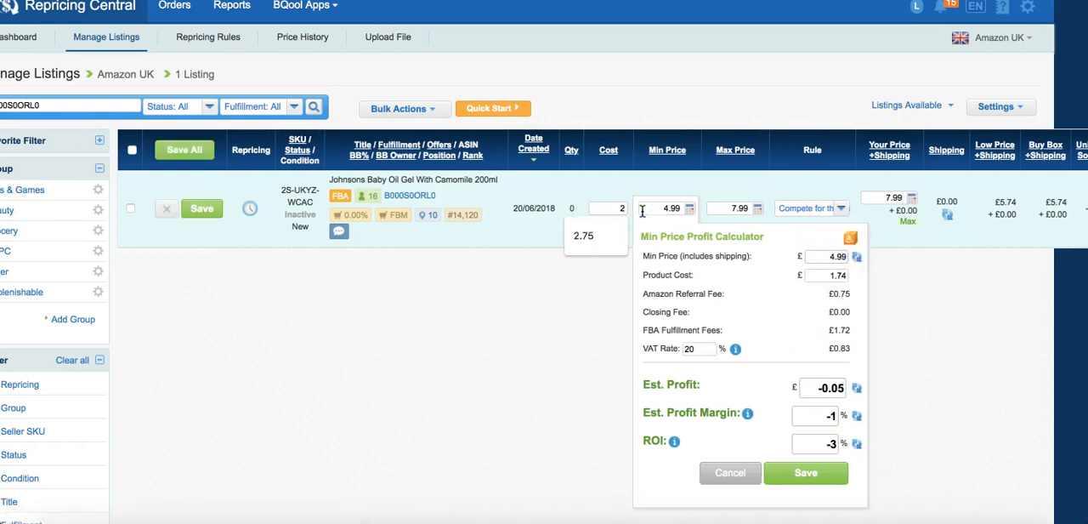
{"action": "type", "text": "4.99"}
{"action": "double_click", "coordinate": [664, 209]}
{"action": "key", "text": "BackSpace"}
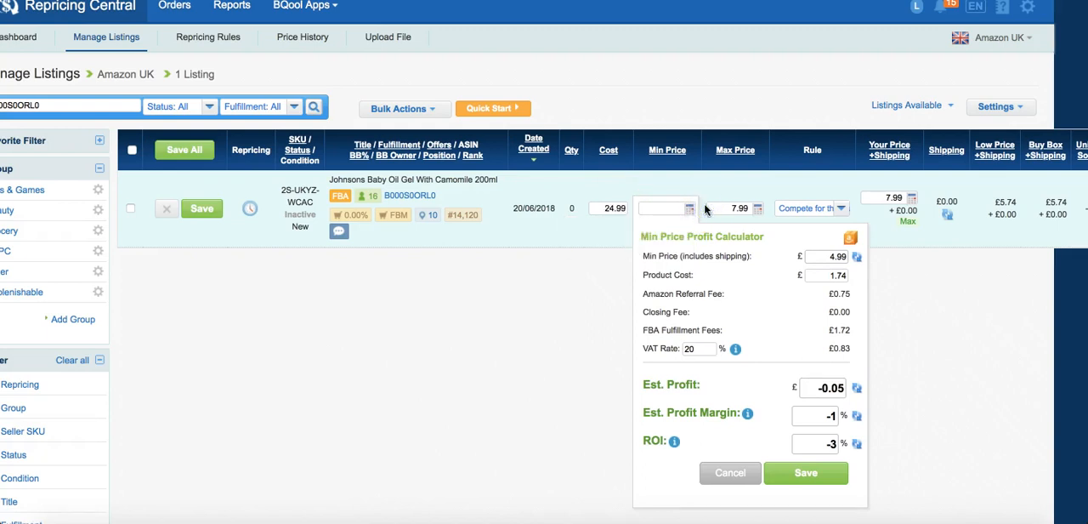
{"action": "type", "text": "4"}
{"action": "type", "text": "4"}
{"action": "type", "text": ".99"}
Recalculate the Min Price Profit Calculator with a minimum price of £43.99 and a product cost of £24.99.
{"action": "left_click", "coordinate": [850, 236]}
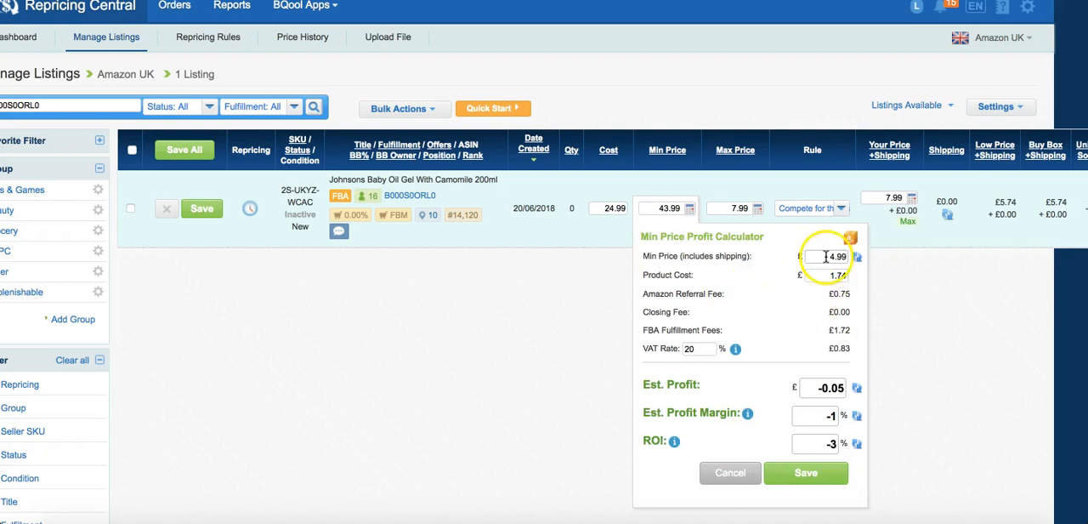
{"action": "left_click_drag", "start_coordinate": [830, 254], "coordinate": [859, 256]}
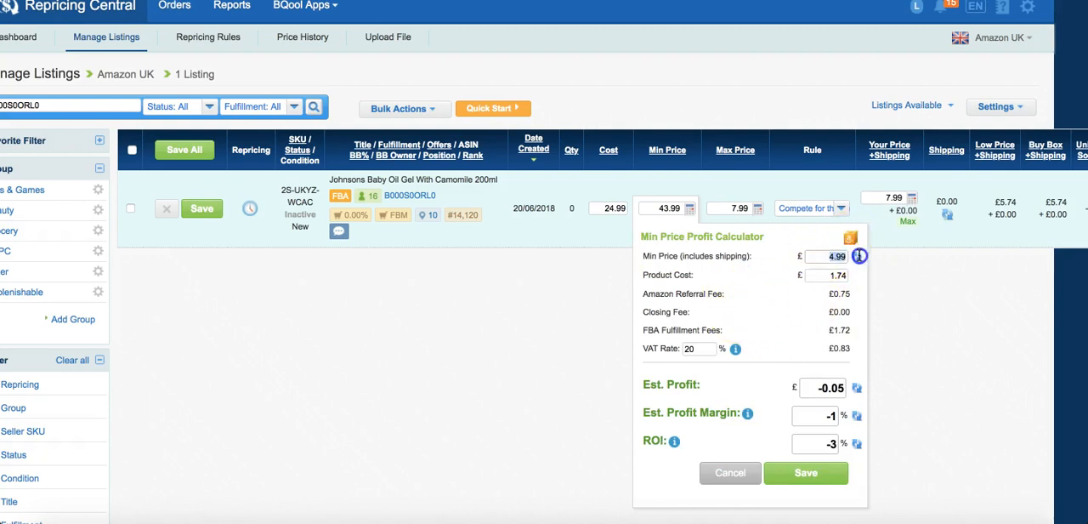
{"action": "type", "text": "43.99"}
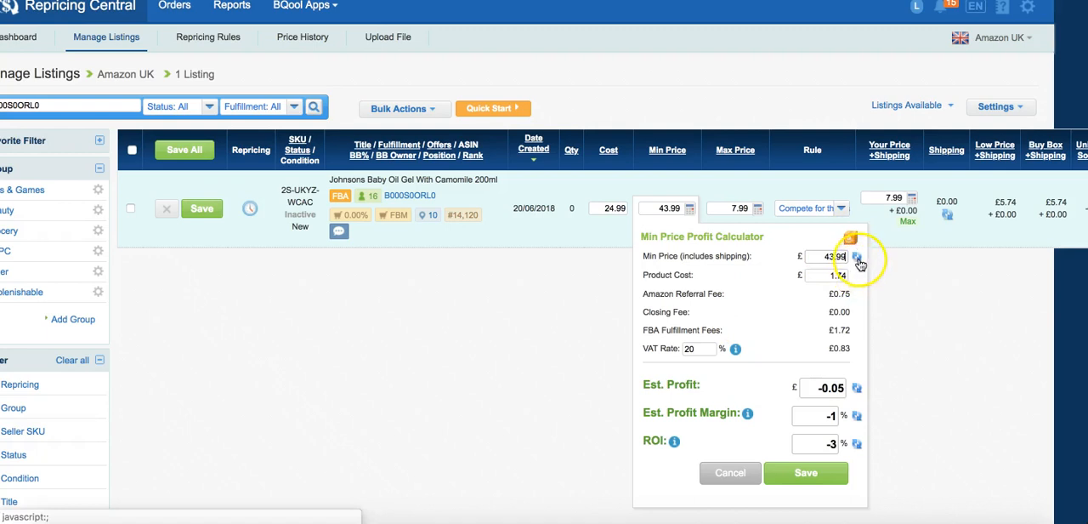
{"action": "left_click", "coordinate": [856, 256]}
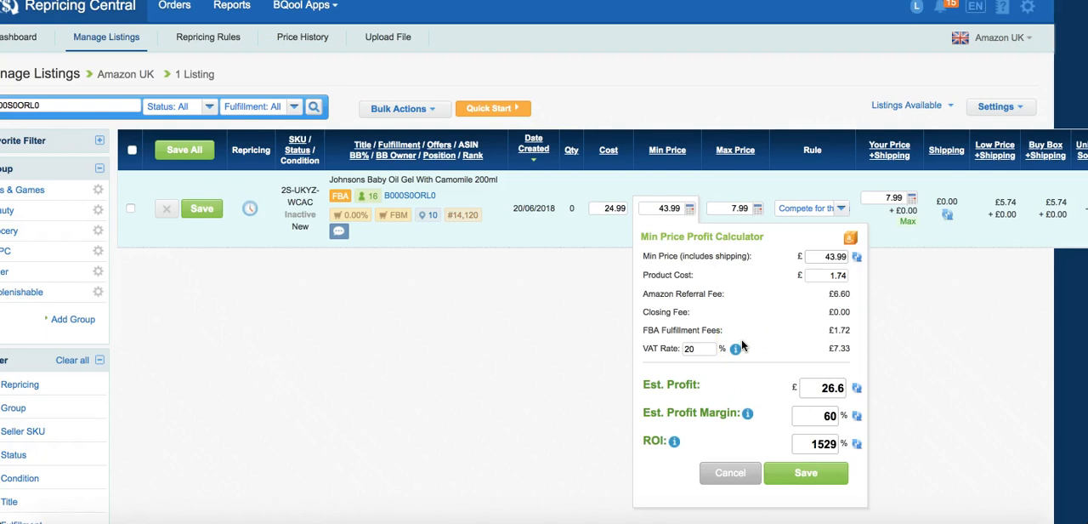
{"action": "left_click_drag", "start_coordinate": [846, 276], "coordinate": [808, 276]}
{"action": "type", "text": "24.99"}
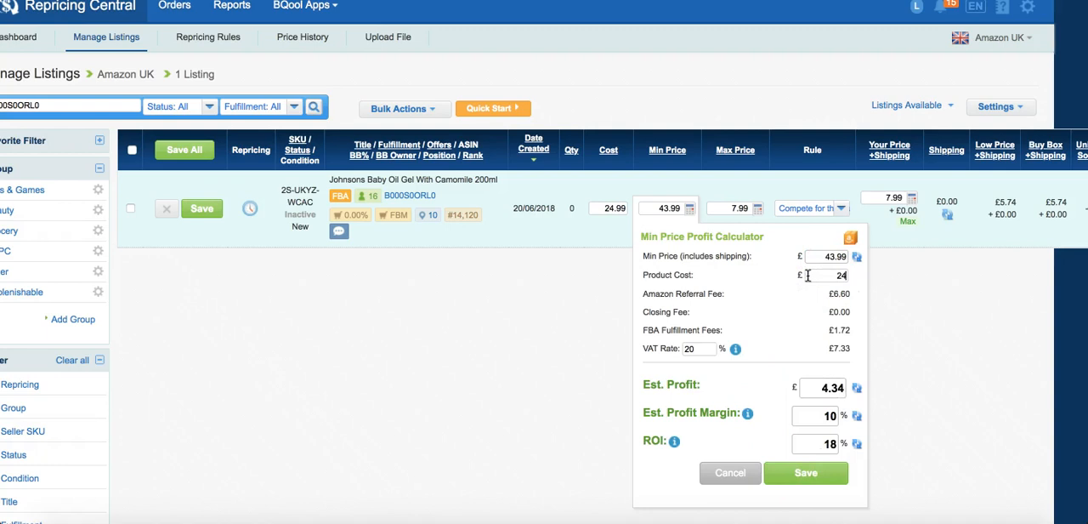
{"action": "left_click", "coordinate": [850, 238]}
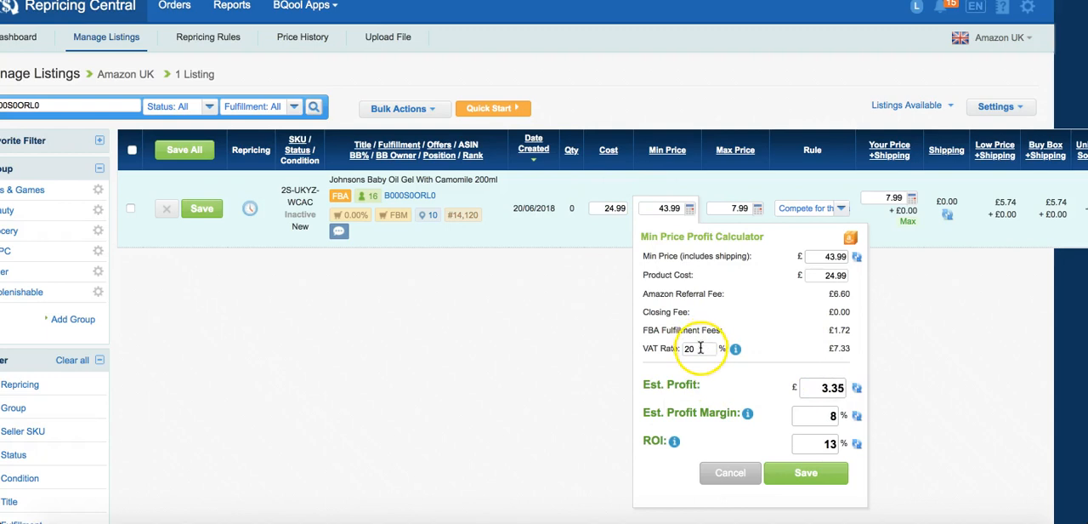
Copy the listing's cost into the VAT Calculator and calculate the VAT included in the £24.99 gross amount.
{"action": "left_click_drag", "start_coordinate": [603, 210], "coordinate": [630, 214]}
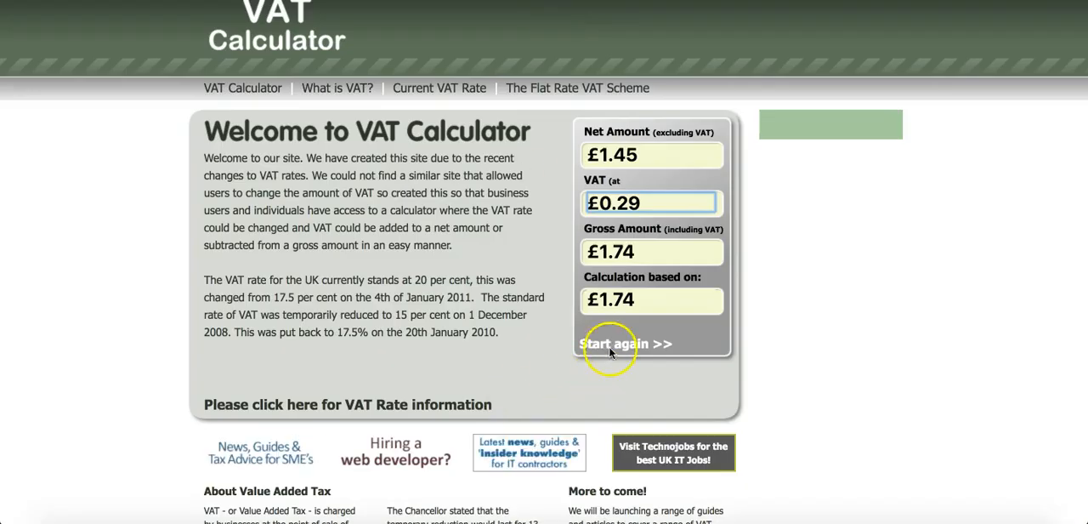
{"action": "left_click", "coordinate": [609, 344]}
{"action": "left_click", "coordinate": [661, 238]}
{"action": "left_click", "coordinate": [614, 203]}
{"action": "left_click", "coordinate": [701, 272]}
{"action": "left_click", "coordinate": [701, 175]}
{"action": "left_click", "coordinate": [701, 175]}
{"action": "left_click", "coordinate": [691, 345]}
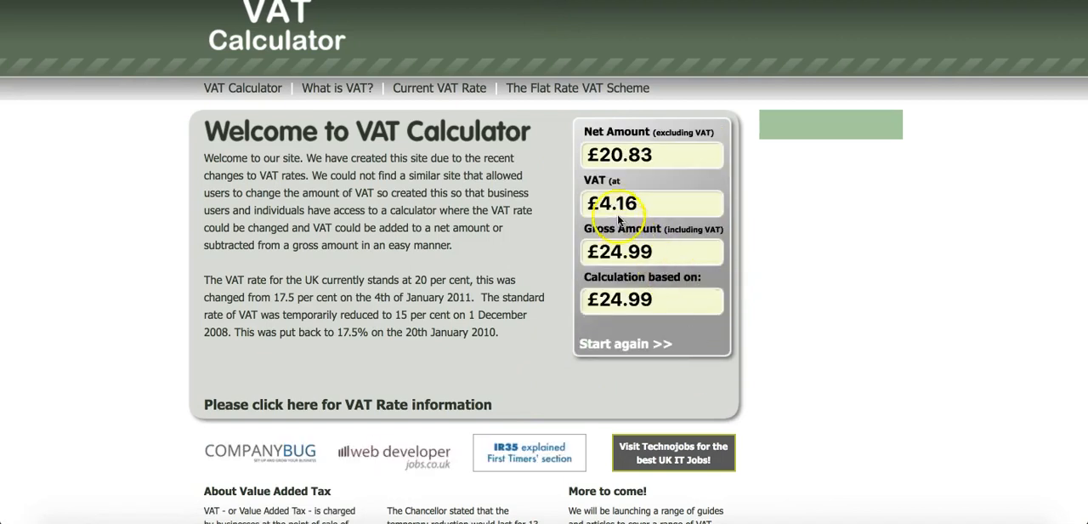
{"action": "left_click", "coordinate": [687, 204]}
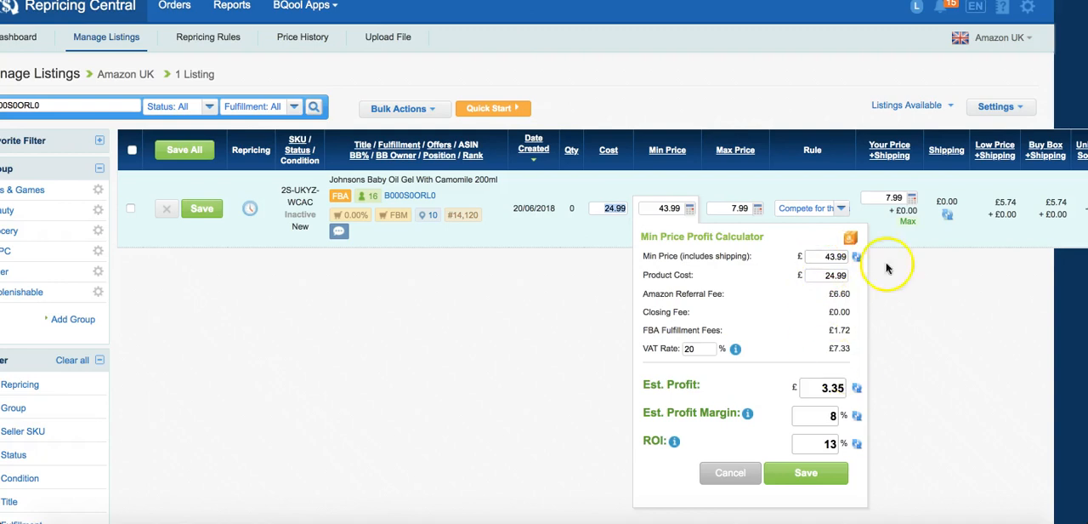
Examine the estimated profit, ROI and VAT amount at the 20% rate in the Min Price Profit Calculator.
{"action": "left_click", "coordinate": [814, 389]}
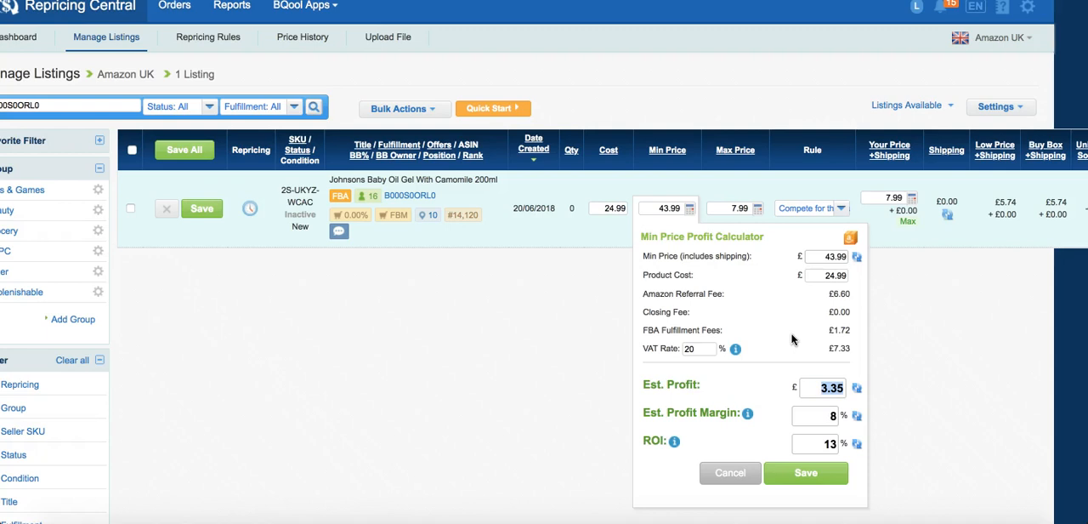
{"action": "double_click", "coordinate": [829, 443]}
{"action": "left_click", "coordinate": [804, 343]}
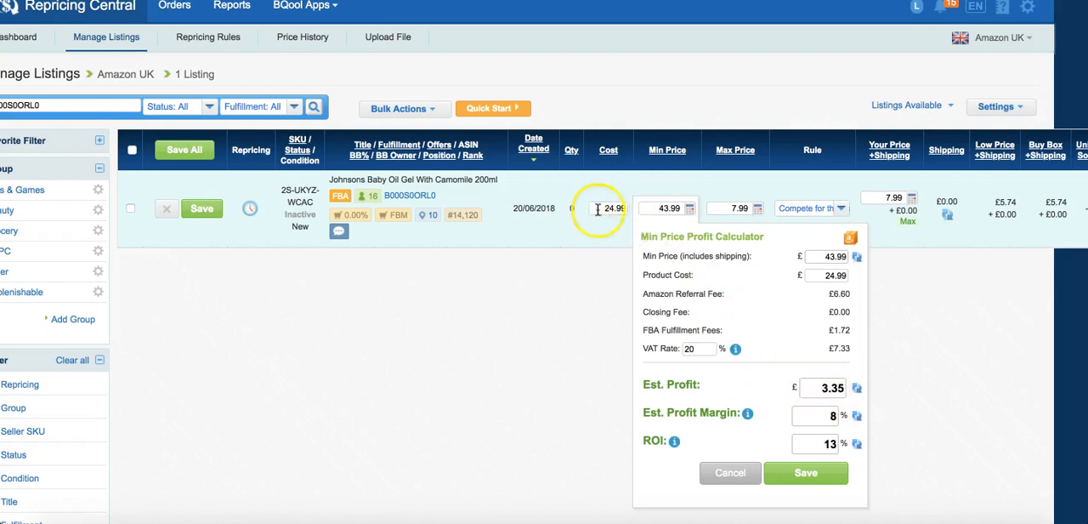
{"action": "right_click", "coordinate": [697, 349]}
{"action": "left_click", "coordinate": [668, 331]}
{"action": "left_click", "coordinate": [705, 351]}
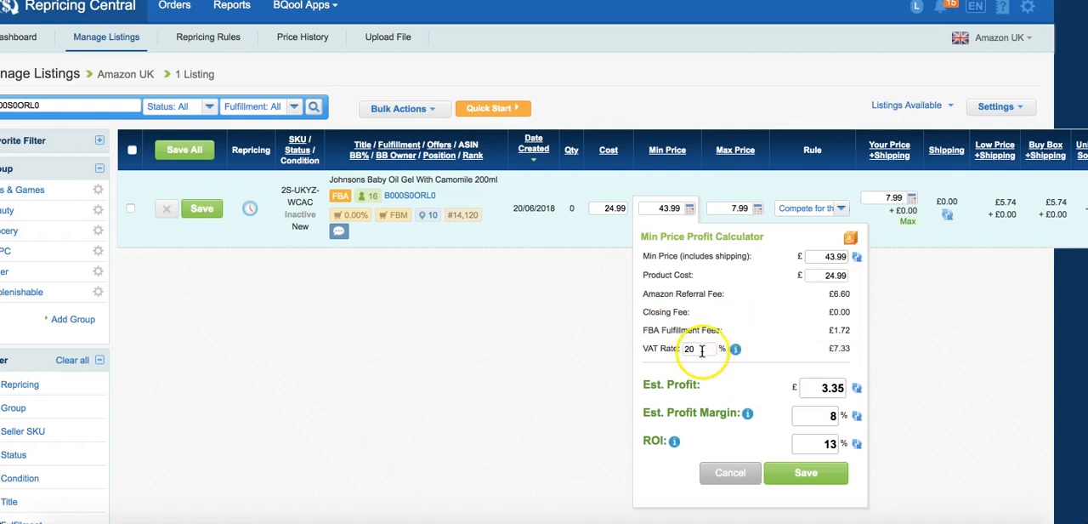
{"action": "mouse_move", "coordinate": [854, 349]}
{"action": "left_mouse_down"}
{"action": "mouse_move", "coordinate": [831, 348]}
{"action": "mouse_move", "coordinate": [855, 352]}
{"action": "left_mouse_up"}
{"action": "left_click", "coordinate": [832, 348]}
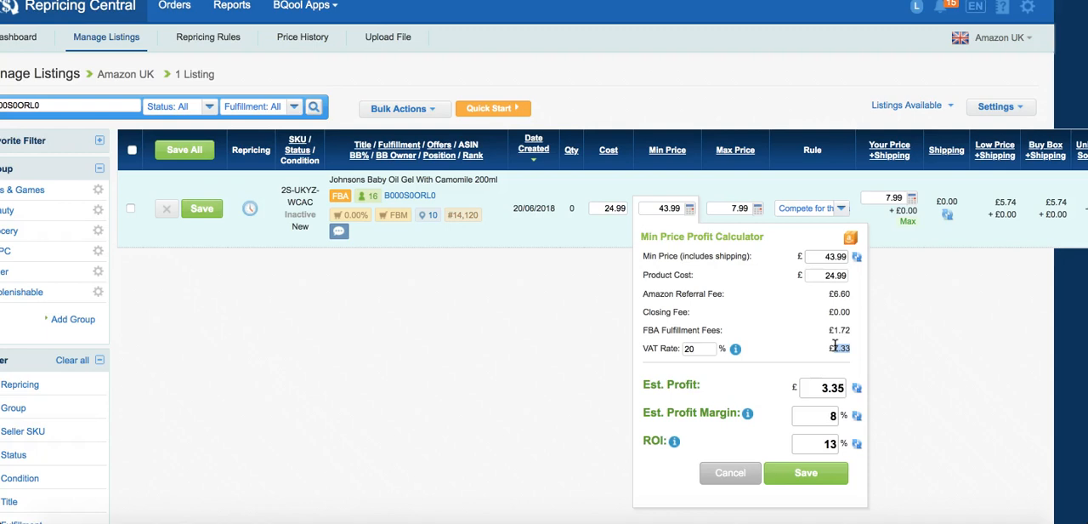
{"action": "left_click", "coordinate": [834, 345]}
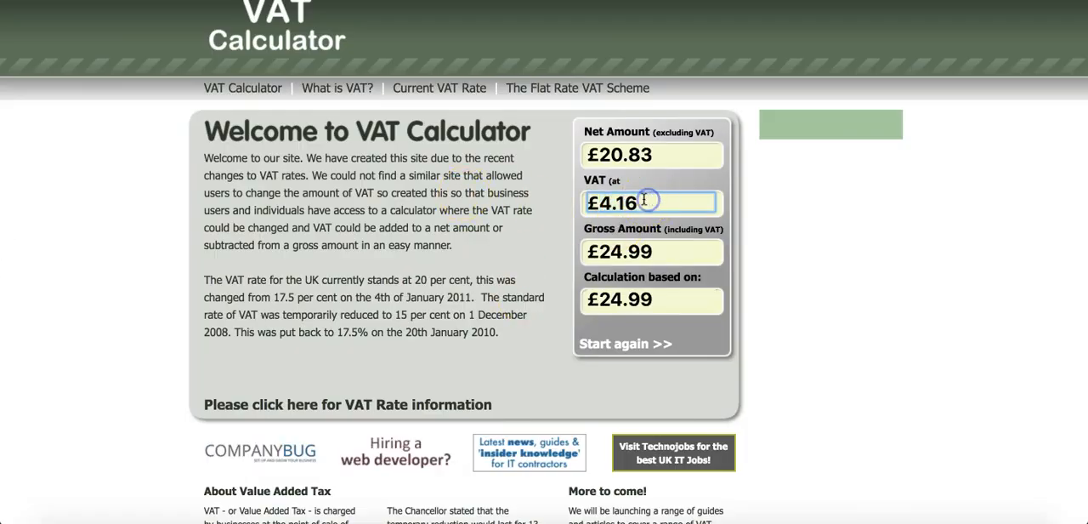
{"action": "double_click", "coordinate": [644, 199]}
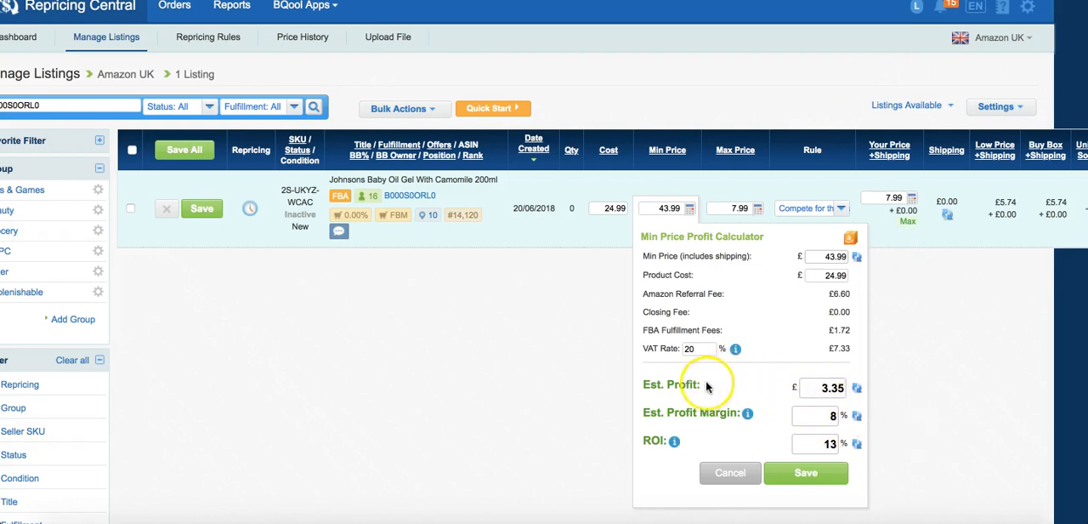
{"action": "double_click", "coordinate": [839, 348]}
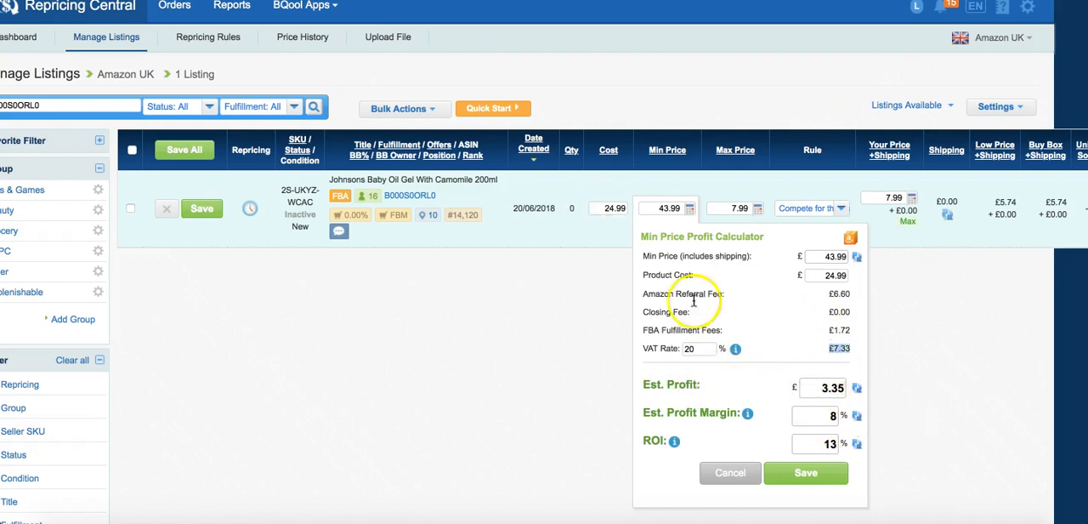
{"action": "double_click", "coordinate": [821, 387]}
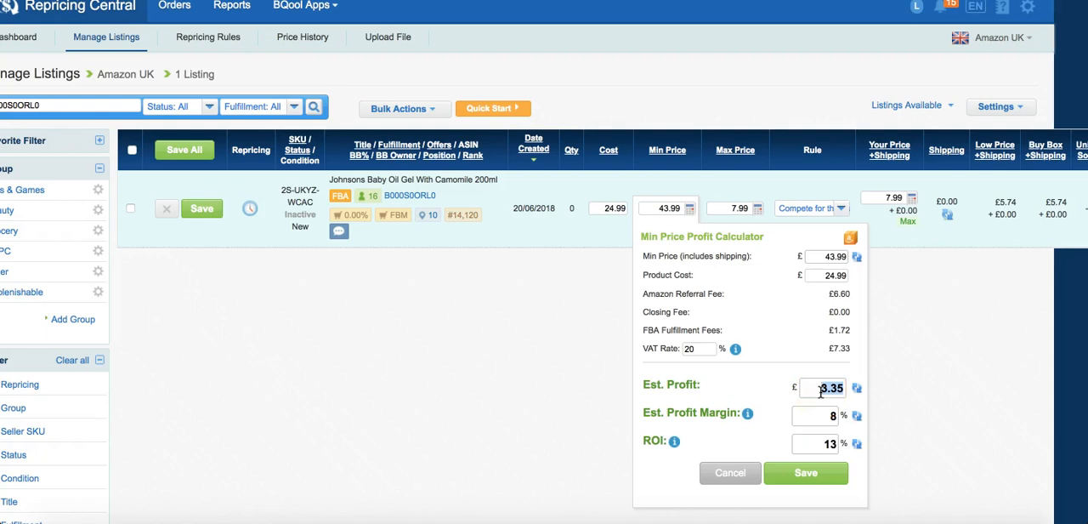
{"action": "left_click", "coordinate": [821, 390]}
{"action": "left_click", "coordinate": [786, 332]}
{"action": "left_click", "coordinate": [771, 296]}
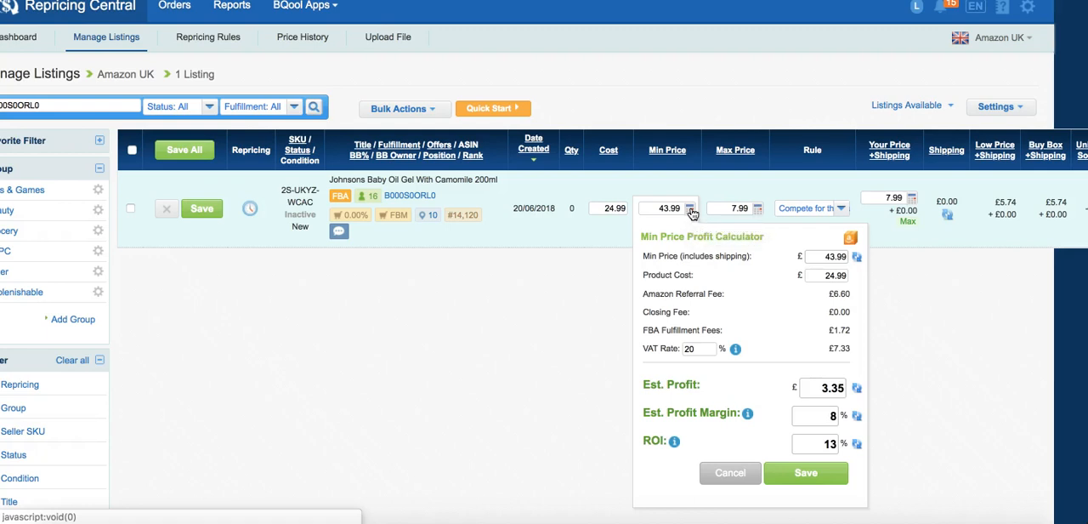
Open the General Settings, review the default VAT rate option for new listings, and close the settings without saving.
{"action": "left_click", "coordinate": [988, 106]}
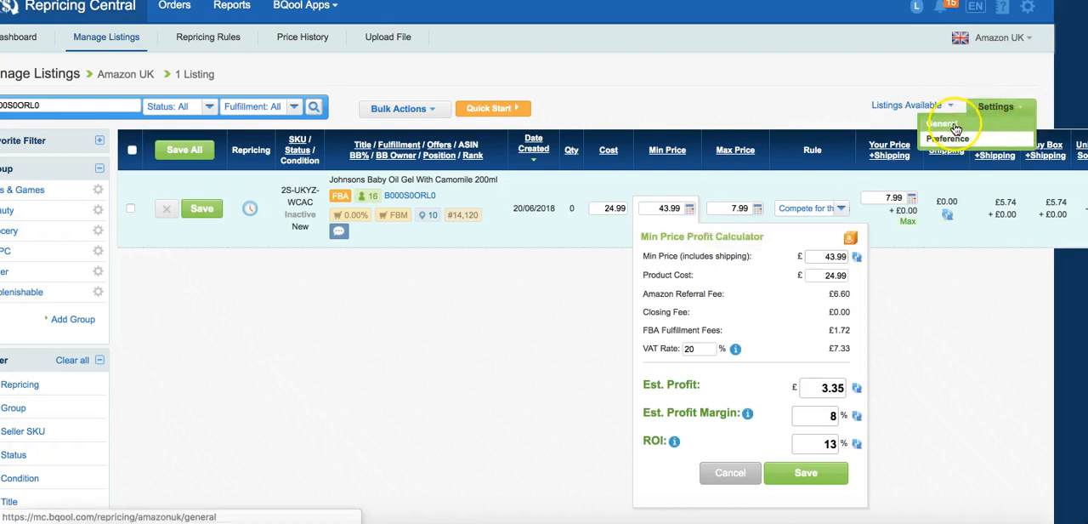
{"action": "left_click", "coordinate": [955, 128]}
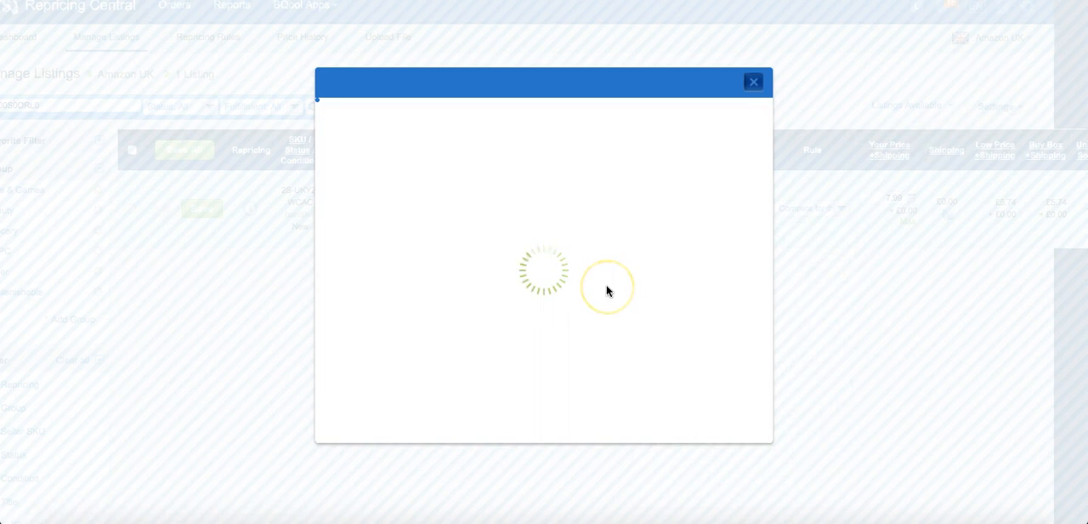
{"action": "scroll", "coordinate": [607, 289], "scroll_direction": "down", "scroll_amount": 5}
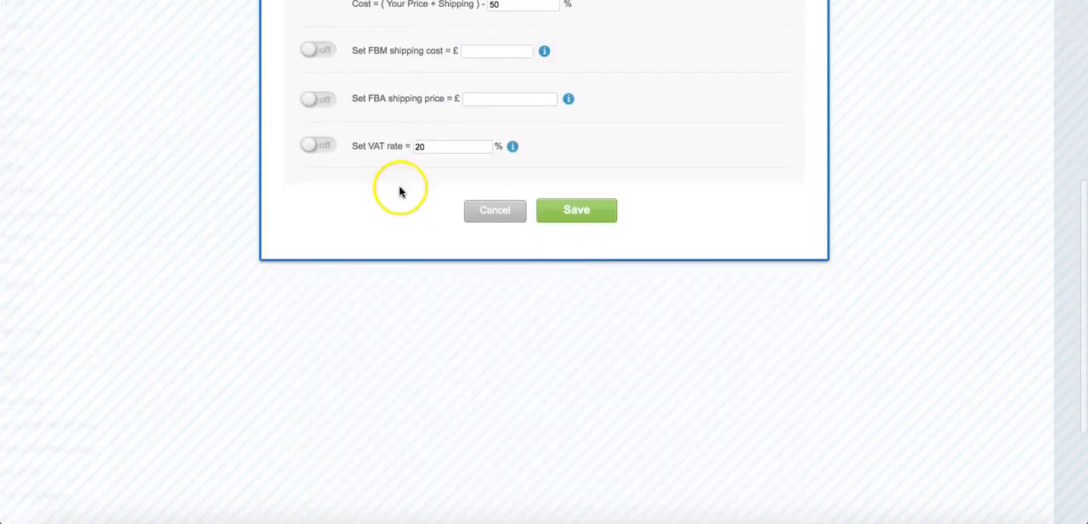
{"action": "scroll", "coordinate": [495, 154], "scroll_direction": "up", "scroll_amount": 5}
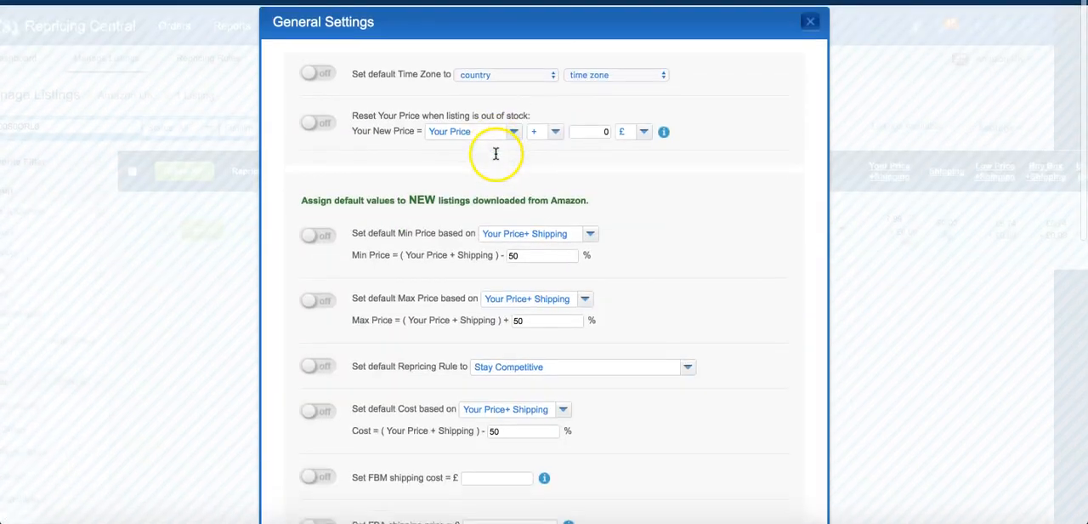
{"action": "left_click", "coordinate": [813, 4]}
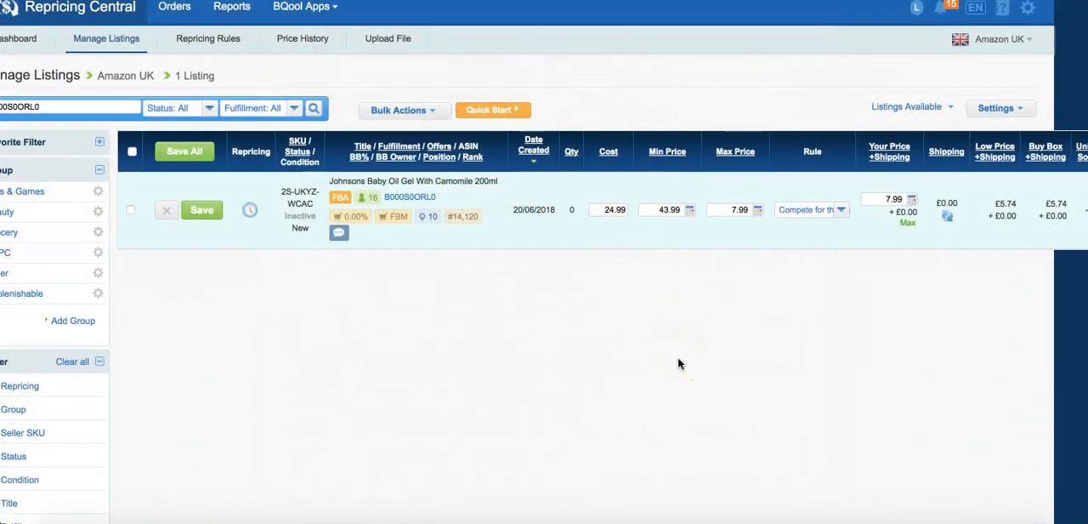
Reopen the Min Price Profit Calculator for the baby oil listing and set its VAT rate to 5%.
{"action": "left_click", "coordinate": [689, 209]}
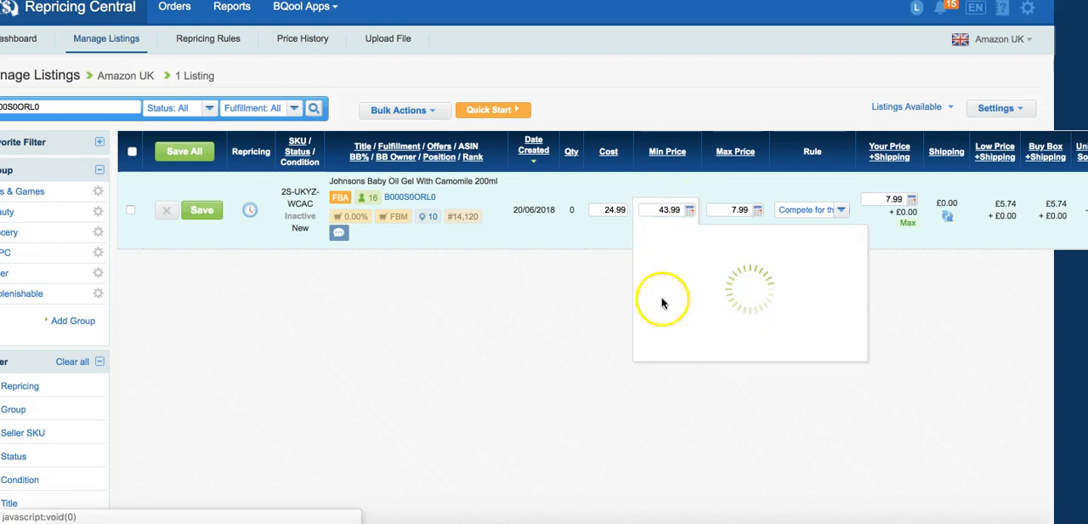
{"action": "left_click", "coordinate": [686, 352]}
{"action": "left_click", "coordinate": [590, 308]}
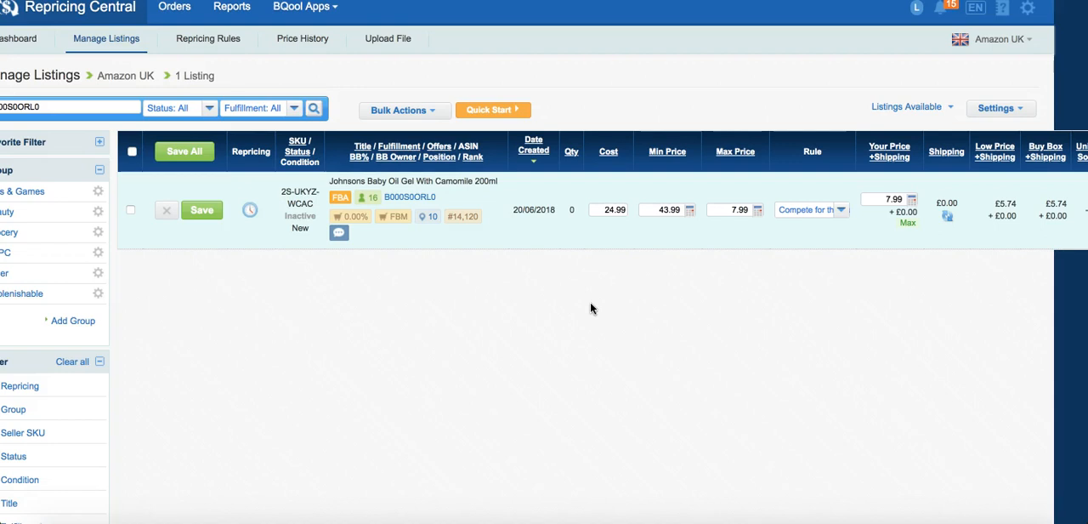
{"action": "left_click", "coordinate": [689, 209]}
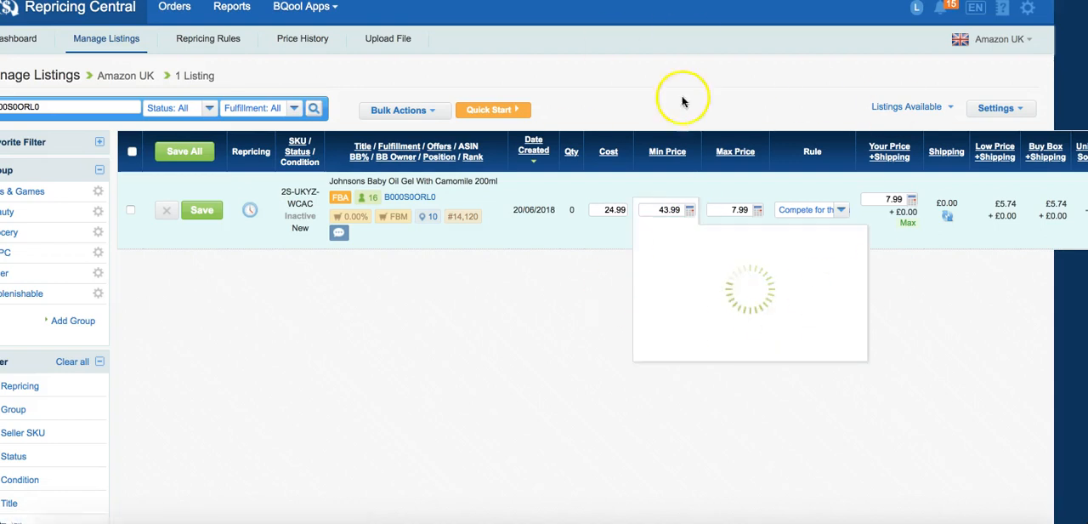
{"action": "left_click_drag", "start_coordinate": [683, 348], "coordinate": [777, 350]}
{"action": "key", "text": "BackSpace"}
{"action": "type", "text": "5"}
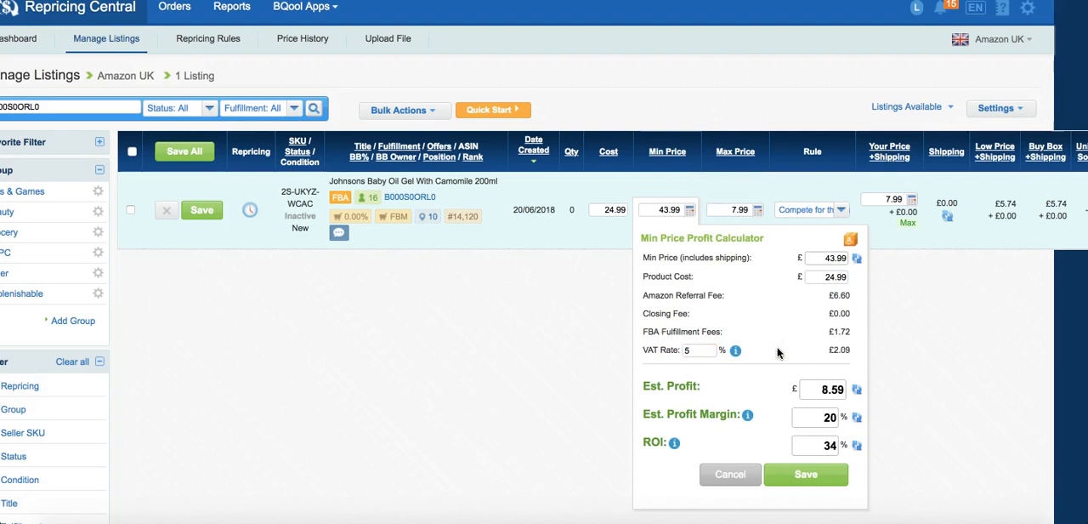
Set the VAT rate to 20% in the Min Price Profit Calculator, check the estimates, and close it without saving.
{"action": "key", "text": "BackSpace"}
{"action": "type", "text": "20"}
{"action": "left_click", "coordinate": [759, 308]}
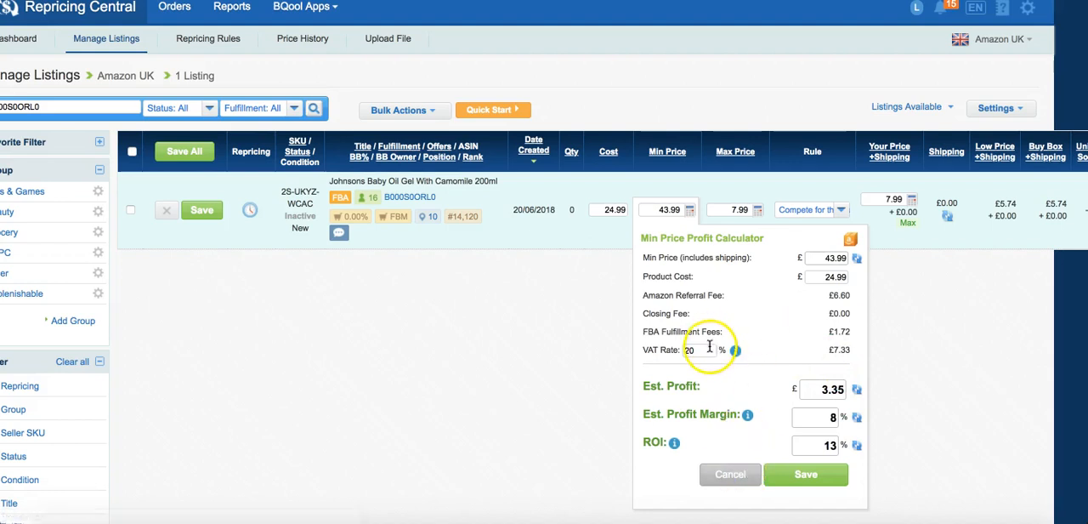
{"action": "left_click", "coordinate": [733, 474]}
{"action": "left_click", "coordinate": [569, 337]}
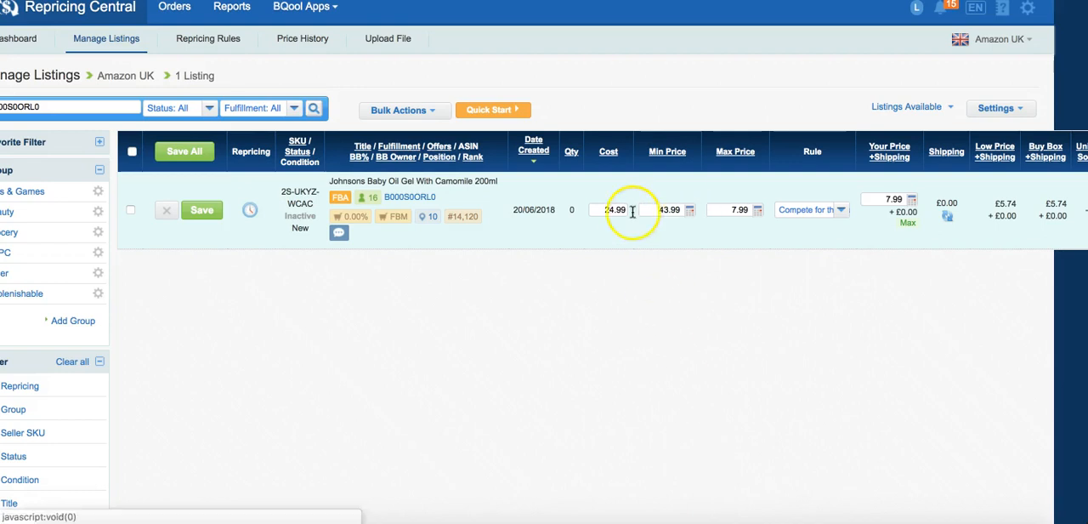
Check the listing's cost against the min price and product cost in the Min Price Profit Calculator.
{"action": "double_click", "coordinate": [624, 211]}
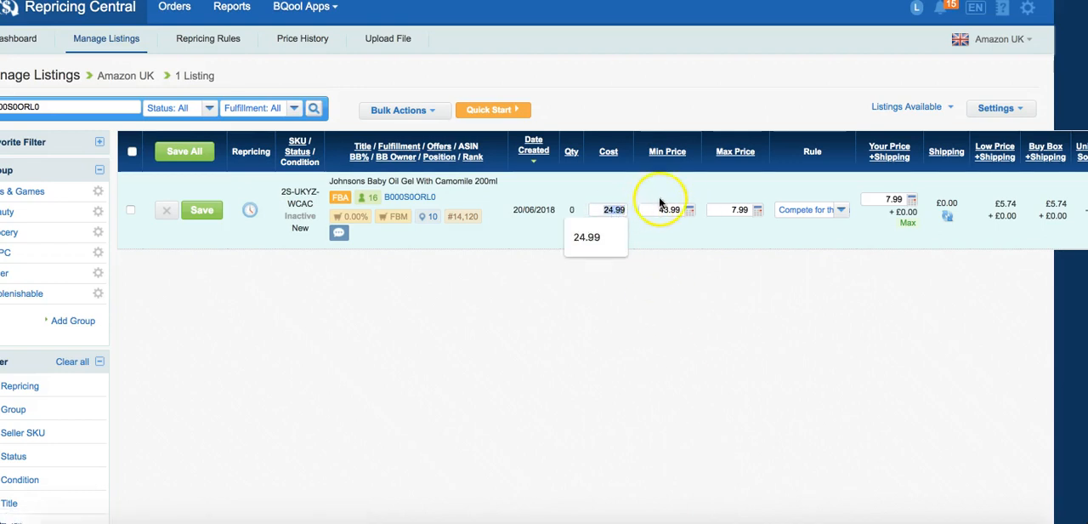
{"action": "left_click", "coordinate": [688, 210]}
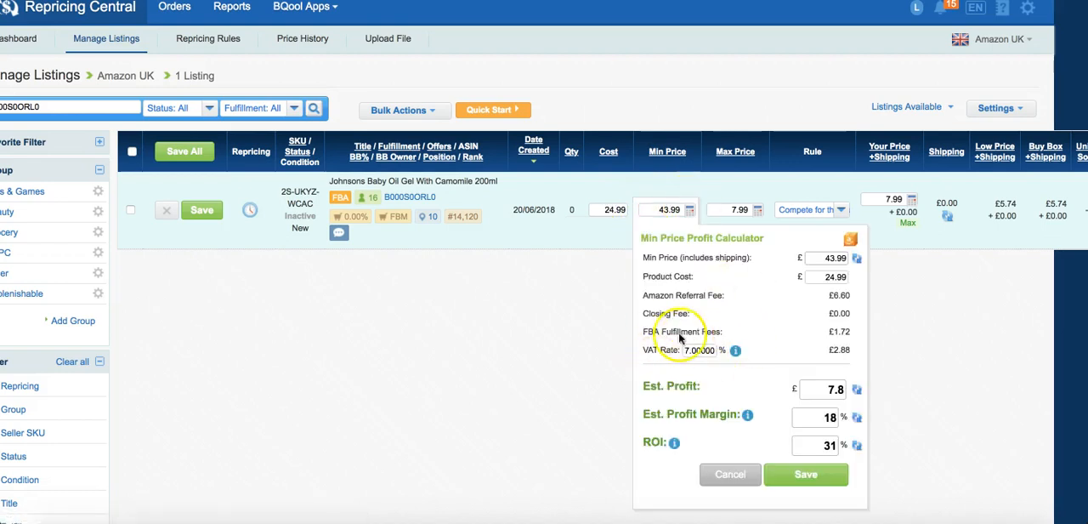
{"action": "double_click", "coordinate": [850, 258]}
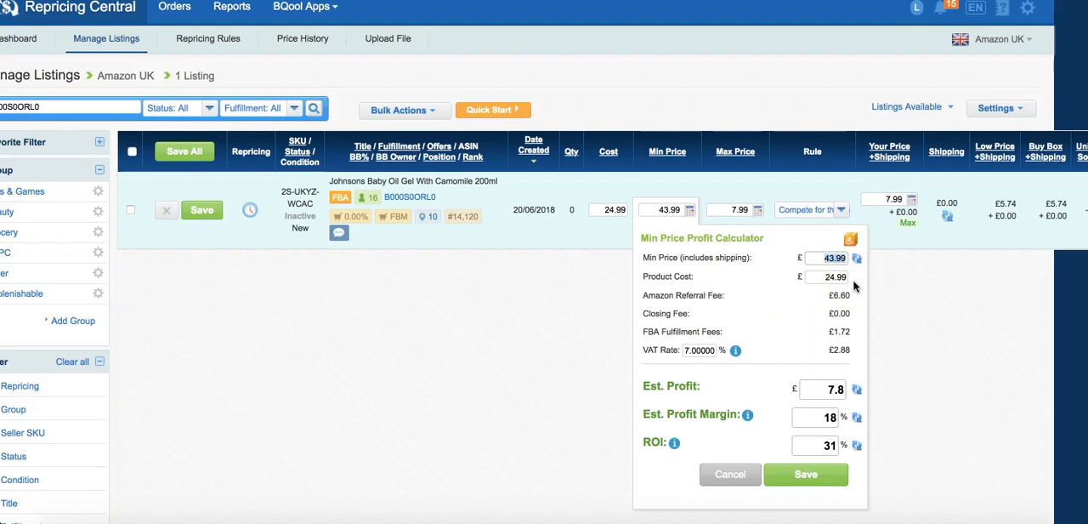
{"action": "left_click", "coordinate": [615, 209]}
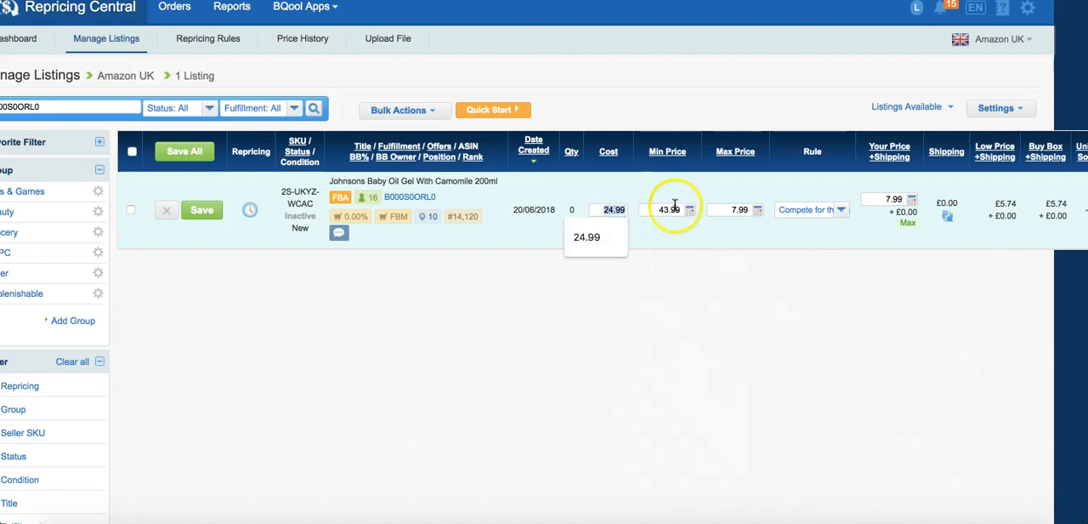
{"action": "left_click", "coordinate": [690, 211]}
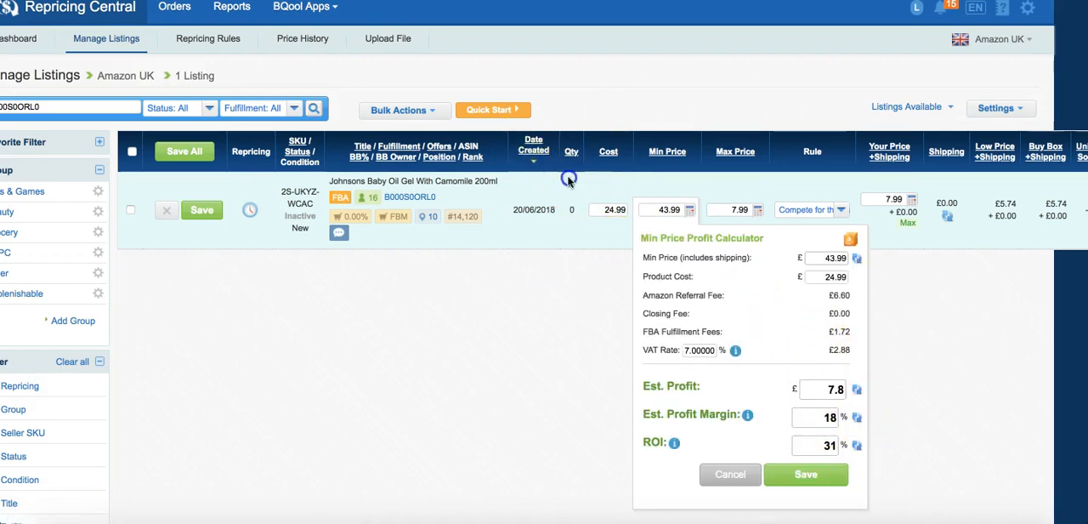
Switch to the VAT Calculator and examine the VAT and net amount for the £24.99 gross cost.
{"action": "left_click", "coordinate": [636, 209]}
{"action": "key", "text": "super+c"}
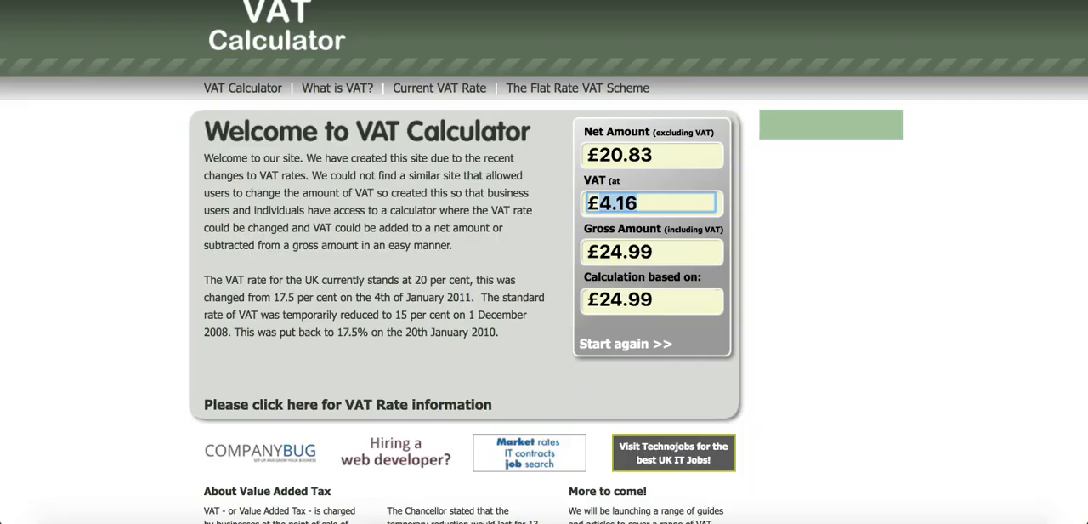
{"action": "left_click", "coordinate": [631, 348]}
{"action": "left_click", "coordinate": [637, 138]}
{"action": "key", "text": "super+v"}
{"action": "left_click", "coordinate": [662, 350]}
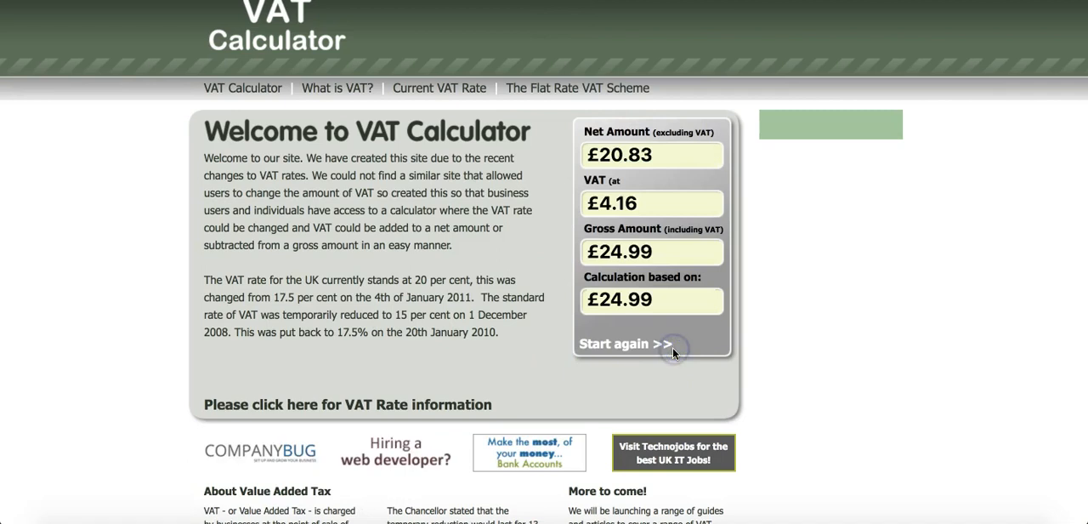
{"action": "left_click_drag", "start_coordinate": [600, 202], "coordinate": [653, 200]}
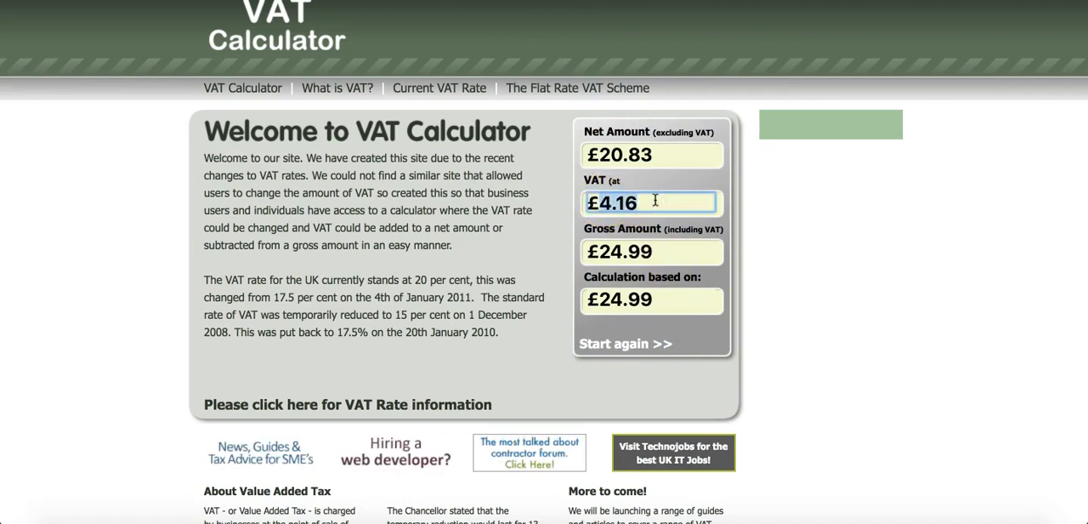
{"action": "left_click", "coordinate": [627, 153]}
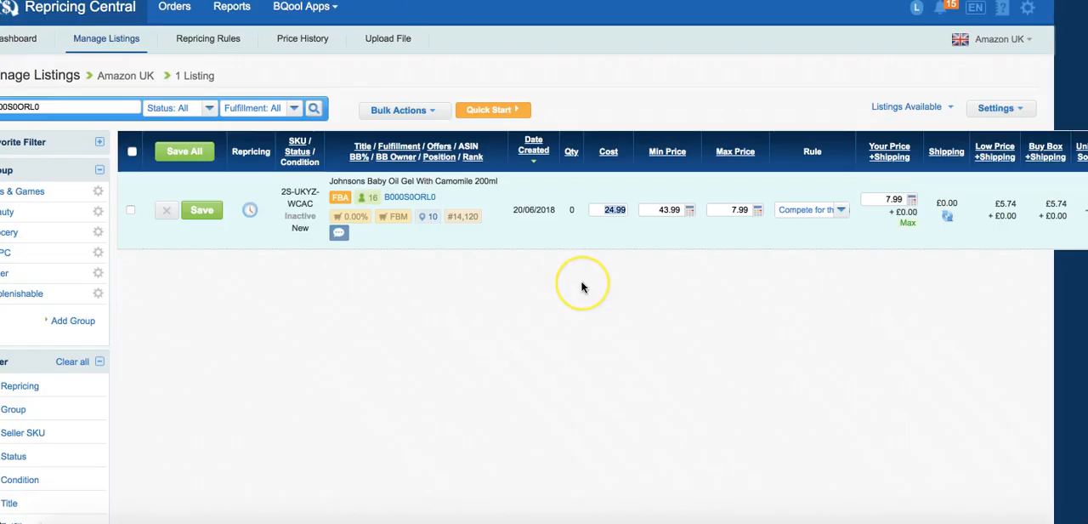
Set the baby oil listing's cost to 20.83 and try a 20% VAT rate in its Min Price Profit Calculator.
{"action": "type", "text": "20.83"}
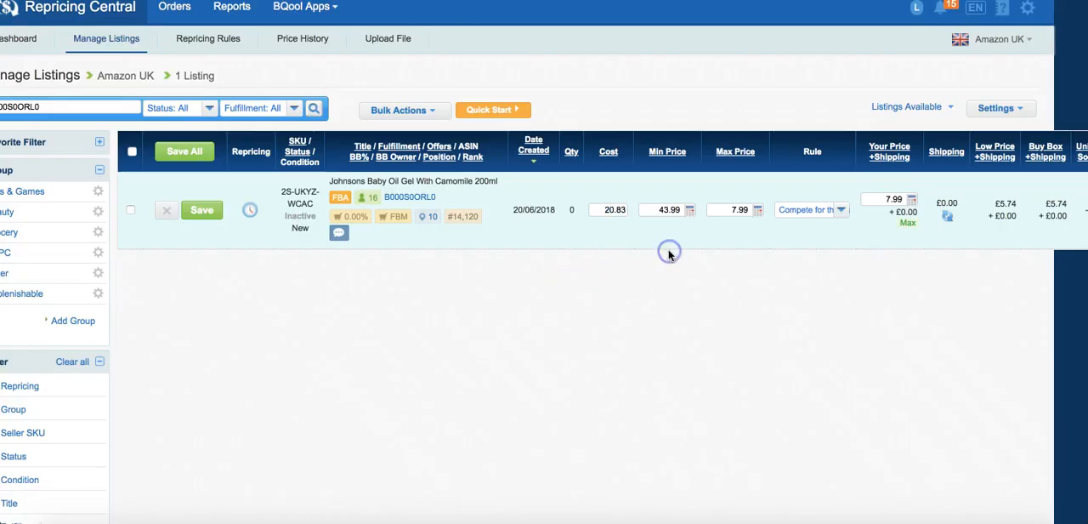
{"action": "left_click", "coordinate": [689, 213]}
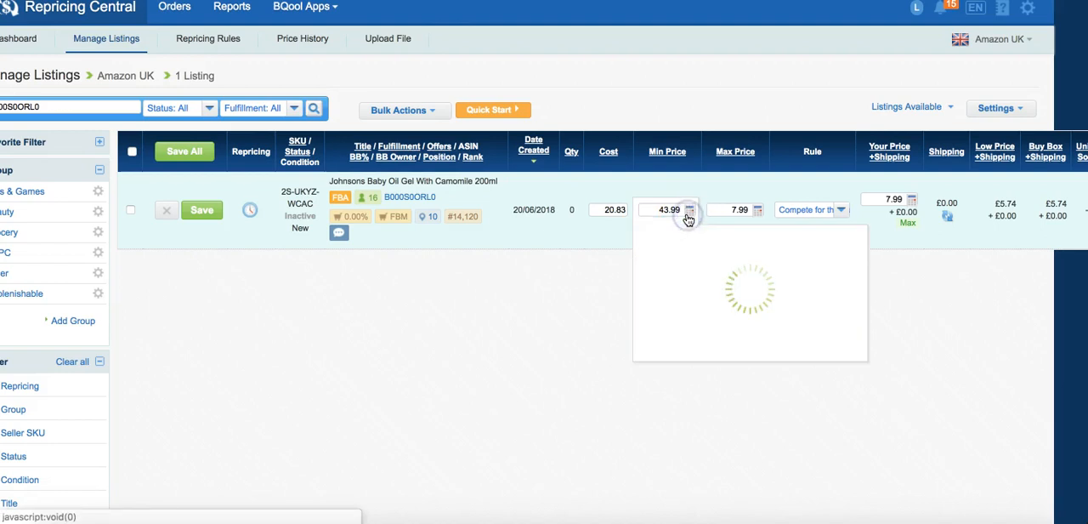
{"action": "left_click", "coordinate": [718, 349]}
{"action": "mouse_move", "coordinate": [718, 350]}
{"action": "left_mouse_down"}
{"action": "mouse_move", "coordinate": [758, 357]}
{"action": "mouse_move", "coordinate": [748, 327]}
{"action": "mouse_move", "coordinate": [721, 349]}
{"action": "left_mouse_up"}
{"action": "type", "text": "20"}
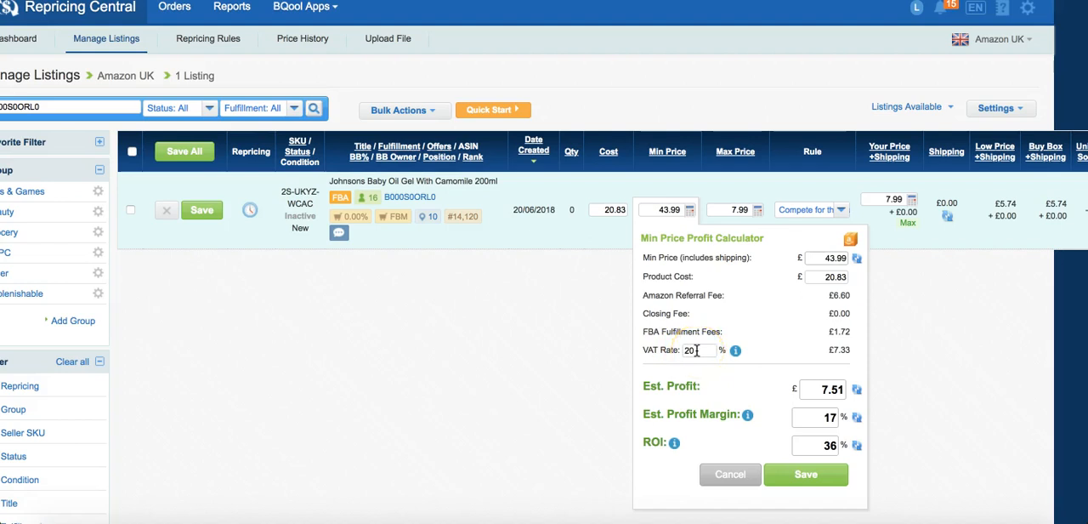
Try a 0% VAT rate in the open profit calculator and return to the listing's cost without saving.
{"action": "left_click_drag", "start_coordinate": [696, 350], "coordinate": [650, 349]}
{"action": "type", "text": "0"}
{"action": "left_click", "coordinate": [632, 209]}
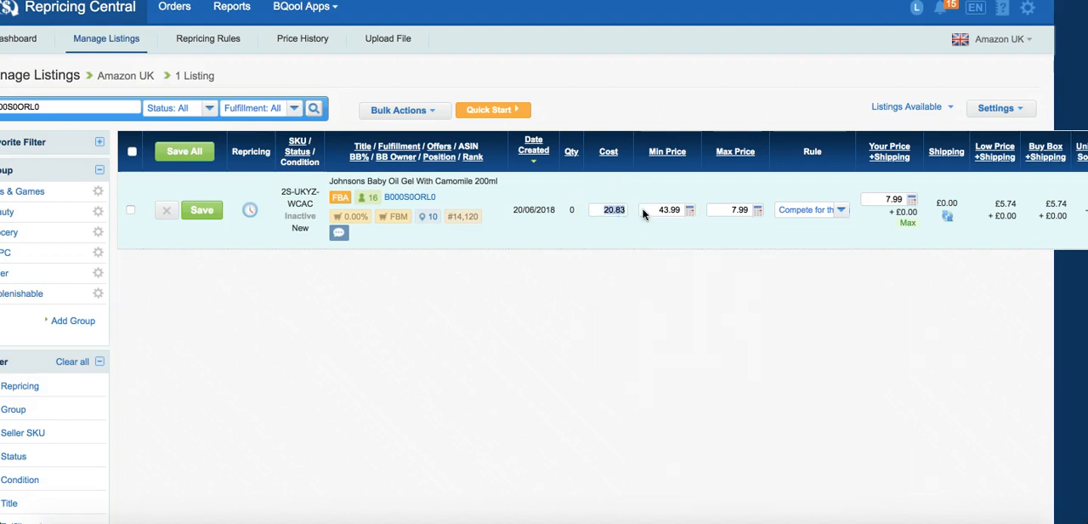
Reopen the Min Price Profit Calculator, set the VAT rate to 0%, examine the estimated profit, margin and ROI, and close it without saving.
{"action": "left_click", "coordinate": [689, 210]}
{"action": "left_click", "coordinate": [691, 316]}
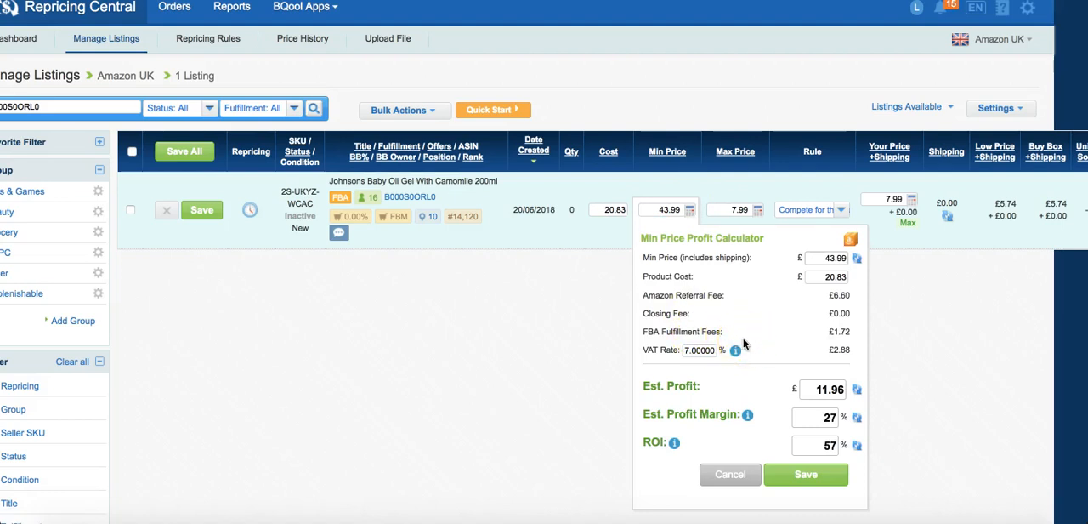
{"action": "left_click_drag", "start_coordinate": [686, 351], "coordinate": [734, 354]}
{"action": "type", "text": "0"}
{"action": "left_click", "coordinate": [806, 473]}
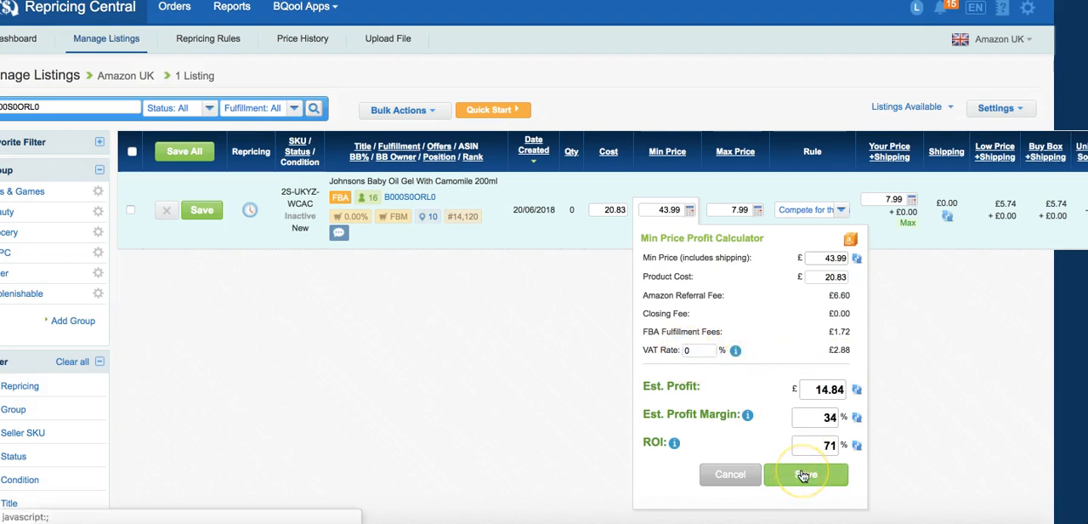
{"action": "left_click_drag", "start_coordinate": [803, 372], "coordinate": [838, 457]}
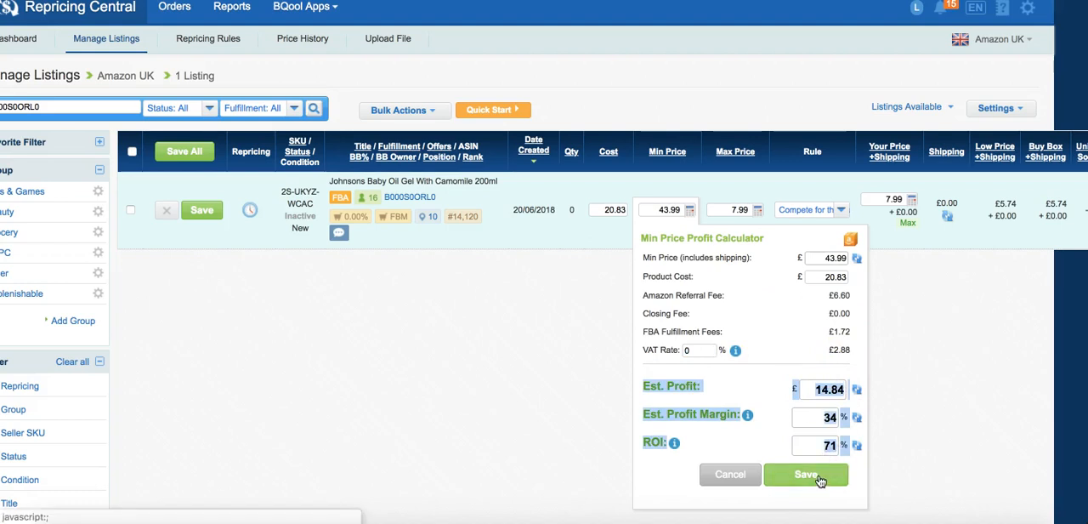
{"action": "left_click", "coordinate": [772, 331]}
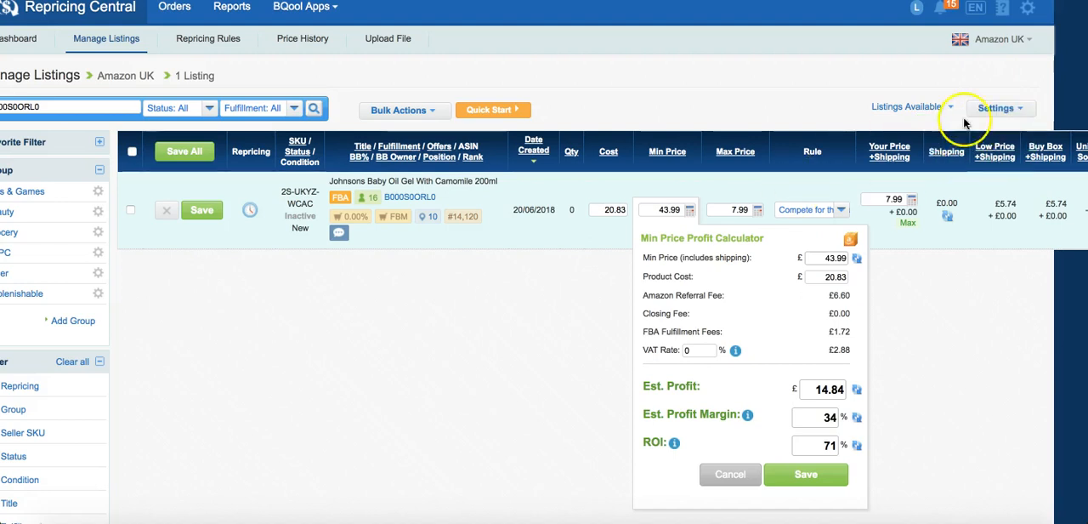
{"action": "left_click", "coordinate": [610, 210]}
{"action": "left_click", "coordinate": [661, 185]}
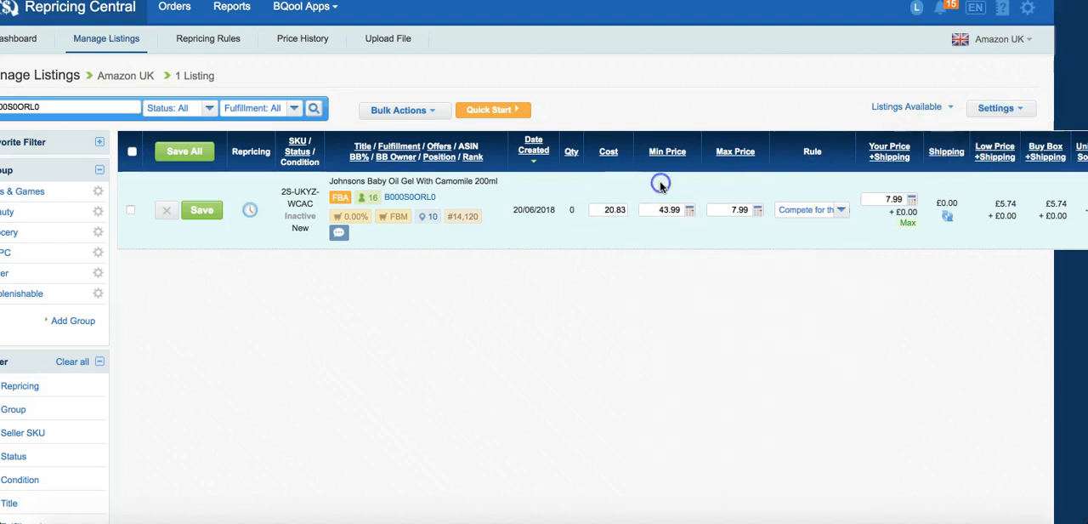
{"action": "left_click", "coordinate": [597, 208]}
{"action": "left_click", "coordinate": [620, 207]}
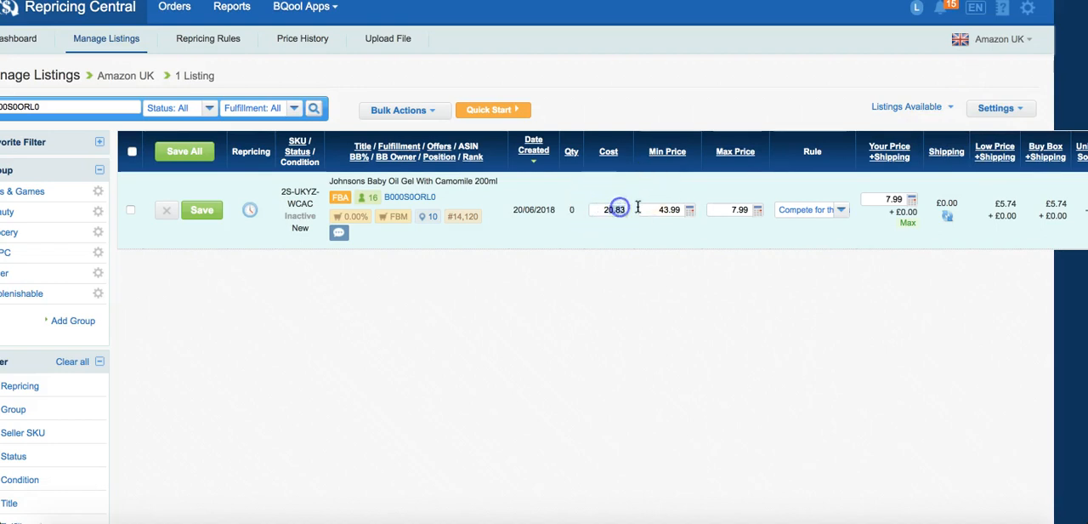
Reopen the Min Price Profit Calculator and try ROI values of 13% and 157%.
{"action": "left_click", "coordinate": [692, 213]}
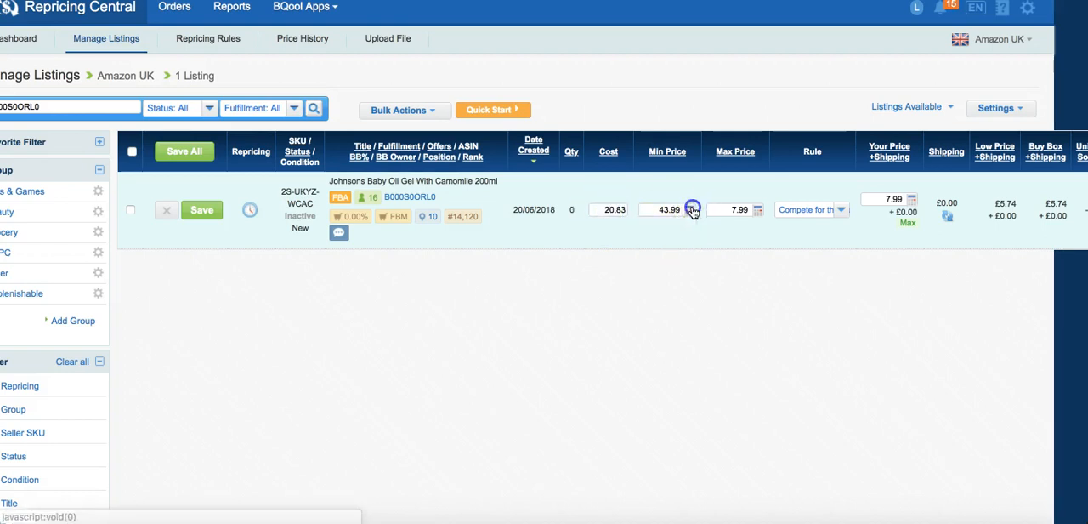
{"action": "left_click", "coordinate": [824, 446]}
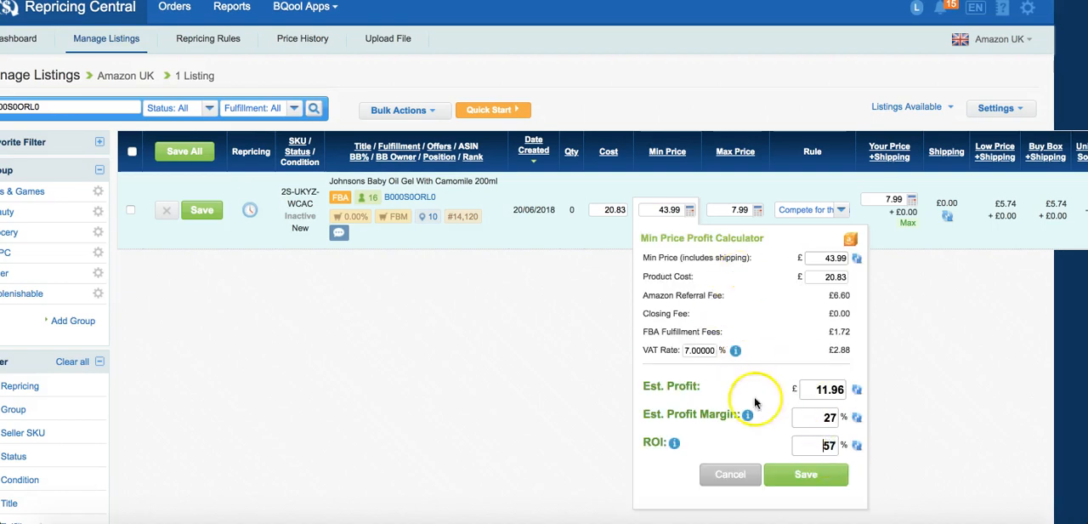
{"action": "left_click_drag", "start_coordinate": [825, 446], "coordinate": [839, 445]}
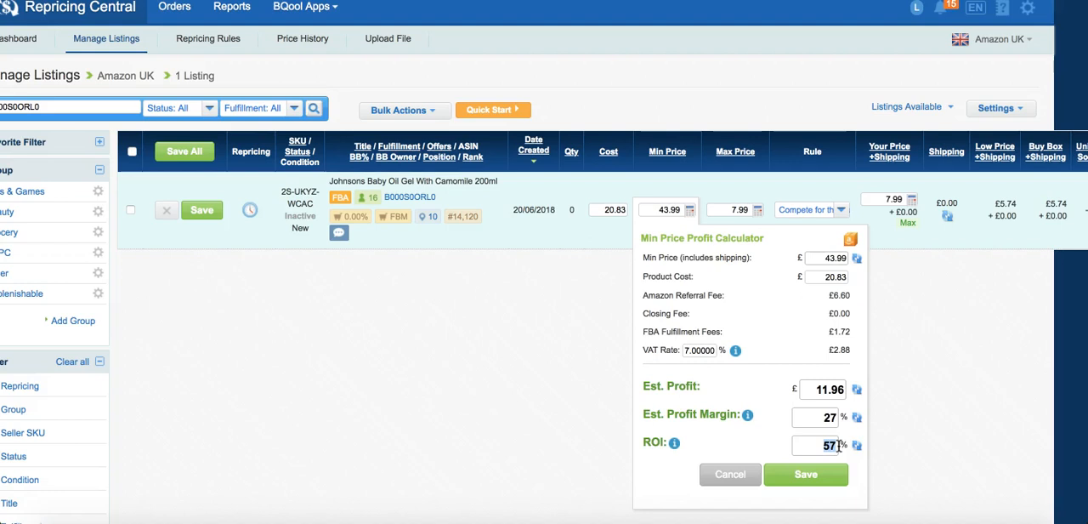
{"action": "type", "text": "13"}
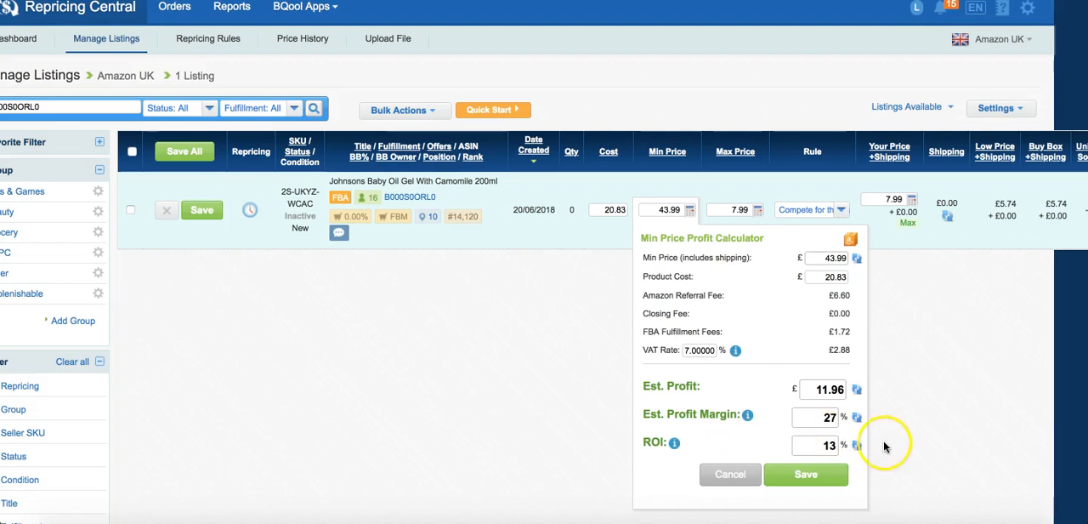
{"action": "double_click", "coordinate": [829, 445]}
{"action": "type", "text": "157"}
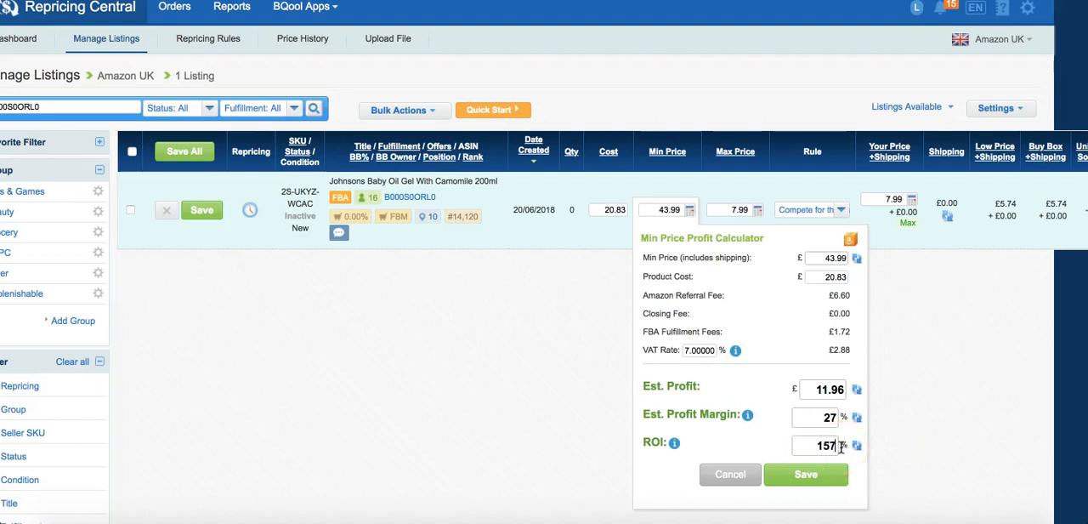
Examine the VAT rate, estimated profit, profit margin and ROI, reopening the Min Price Profit Calculator to reset its values.
{"action": "double_click", "coordinate": [699, 351]}
{"action": "left_click", "coordinate": [745, 339]}
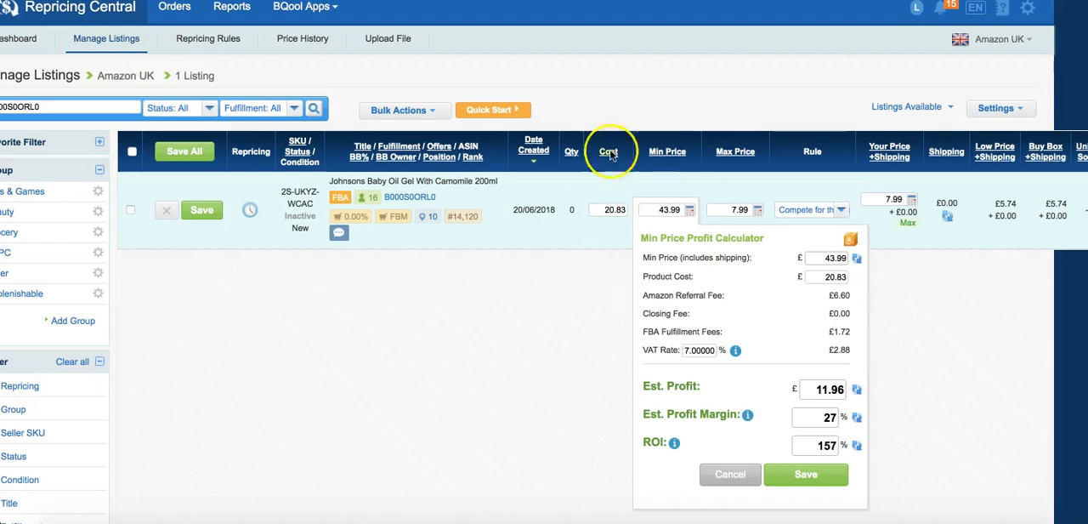
{"action": "double_click", "coordinate": [825, 445]}
{"action": "left_click_drag", "start_coordinate": [646, 385], "coordinate": [875, 444]}
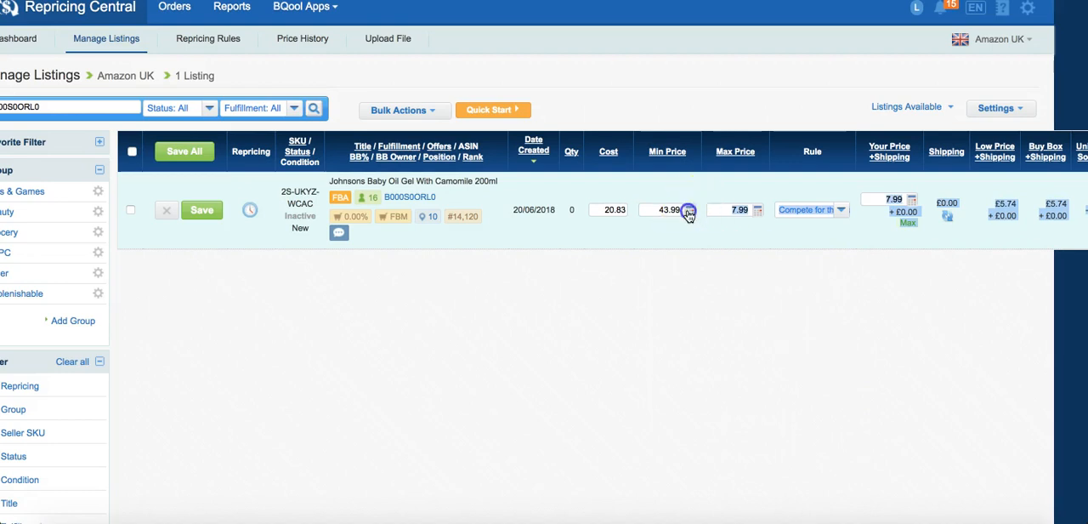
{"action": "left_click", "coordinate": [689, 210]}
{"action": "left_click", "coordinate": [654, 380]}
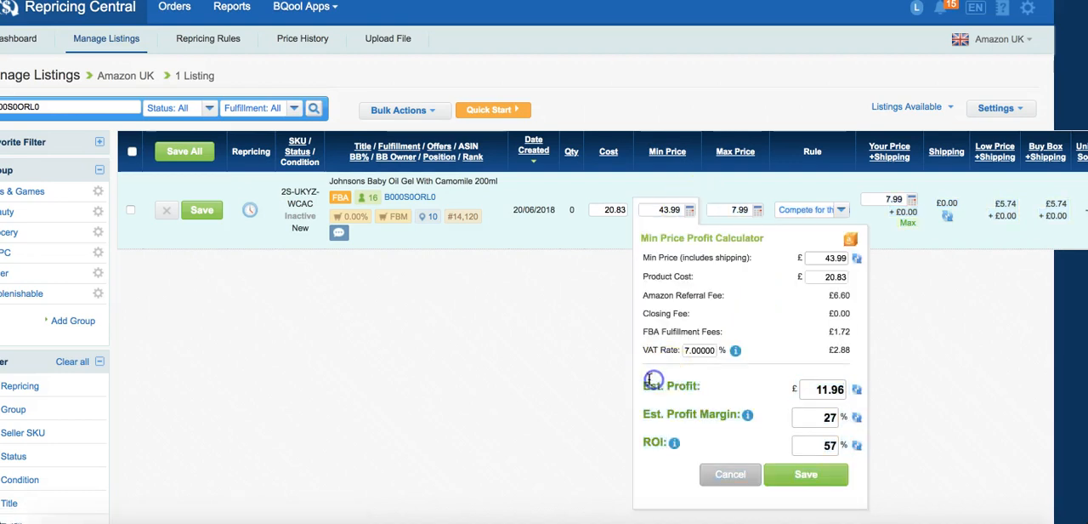
{"action": "left_click_drag", "start_coordinate": [644, 383], "coordinate": [856, 451]}
{"action": "left_click_drag", "start_coordinate": [685, 348], "coordinate": [712, 365]}
{"action": "left_click", "coordinate": [742, 322]}
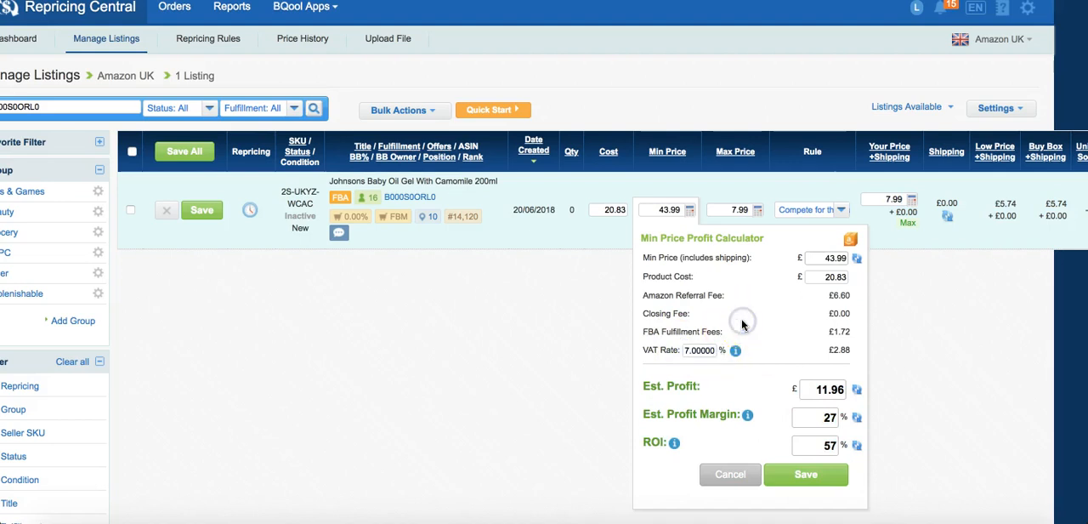
Close the profit calculator without saving and switch to the EUessentials Amazon repricing website.
{"action": "left_click", "coordinate": [684, 192]}
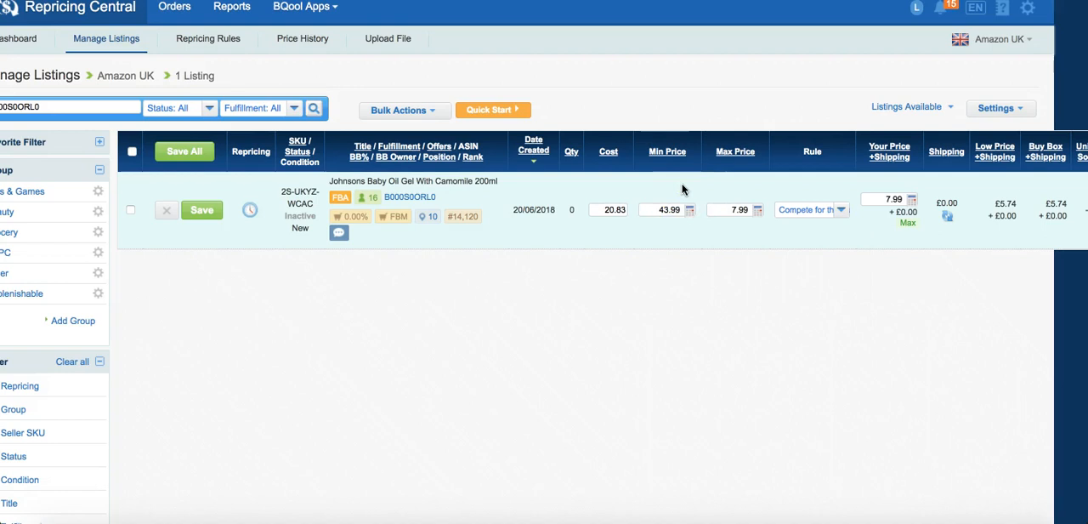
{"action": "left_click", "coordinate": [685, 187]}
{"action": "left_click", "coordinate": [614, 369]}
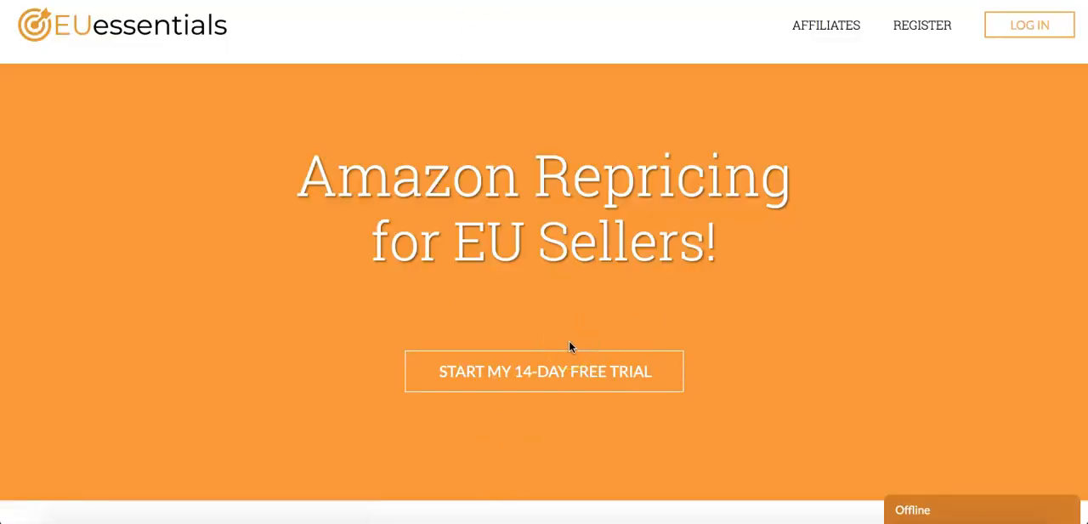